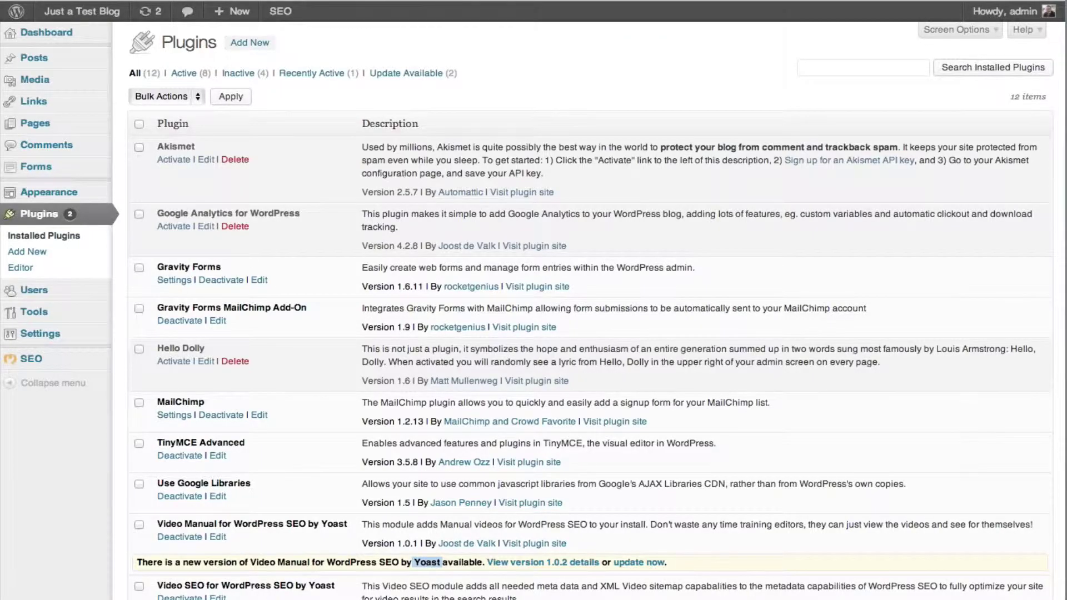
List the open browser windows from the taskbar to find the Google Analytics window
right_click(250, 599)
Sign in to Google Analytics with the account e-mail address and password
click(248, 501)
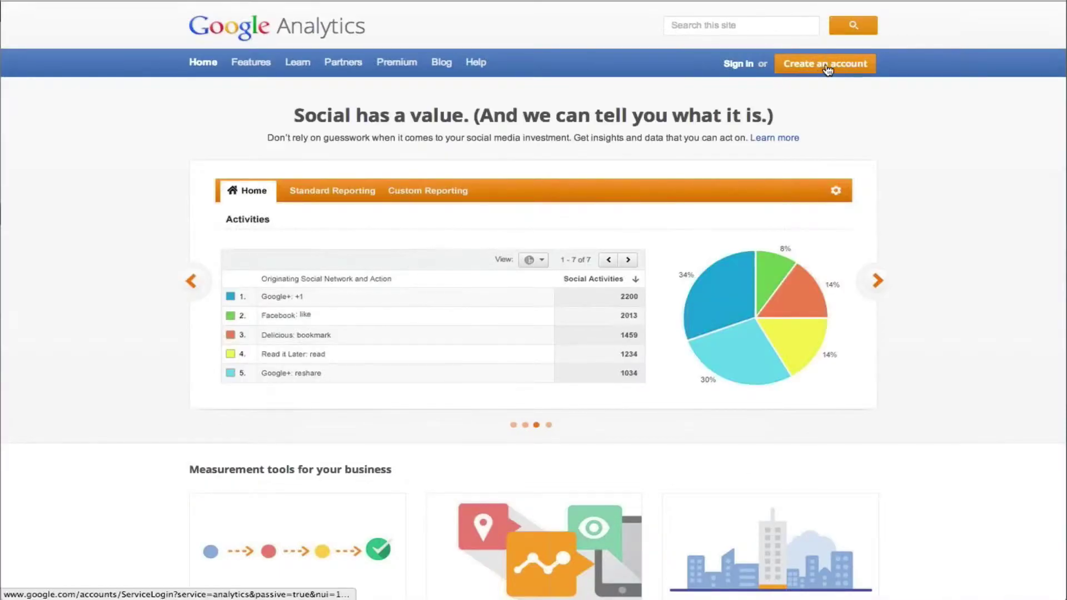
click(827, 67)
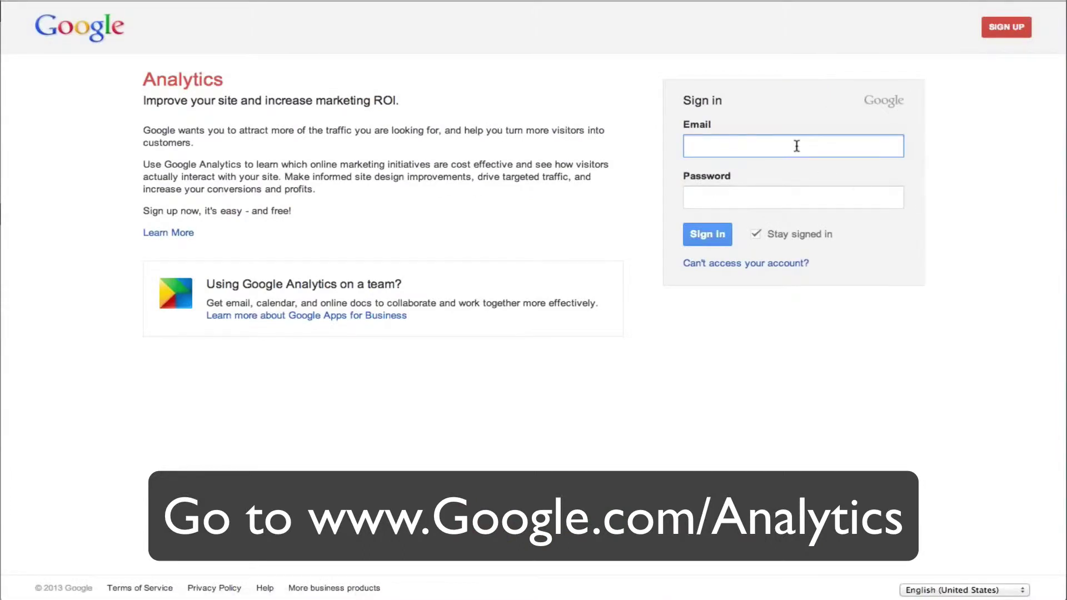
key(Tab)
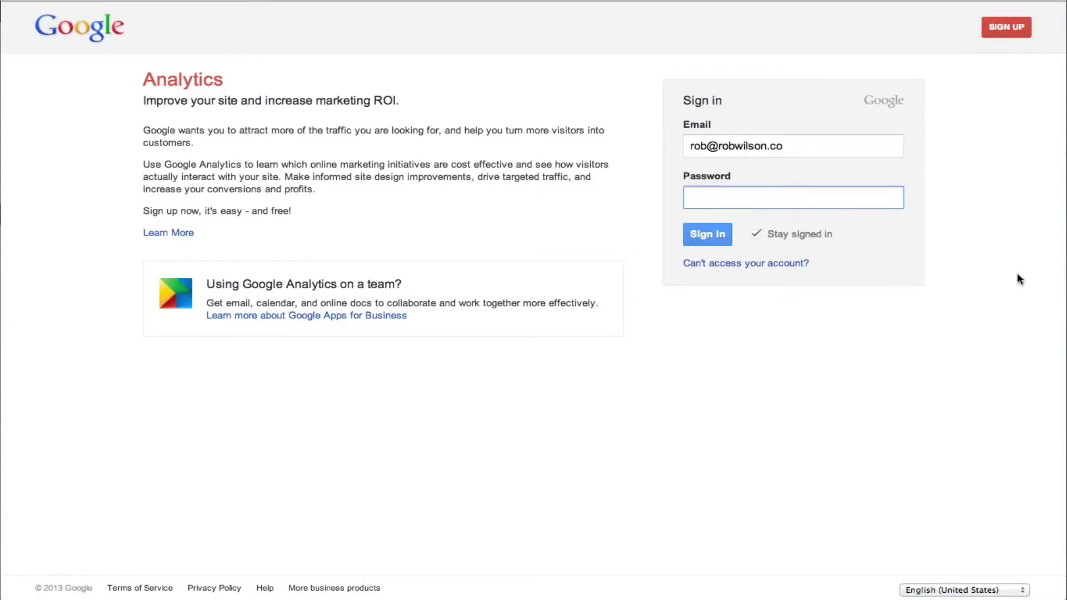
text(•••••••••••)
key(Return)
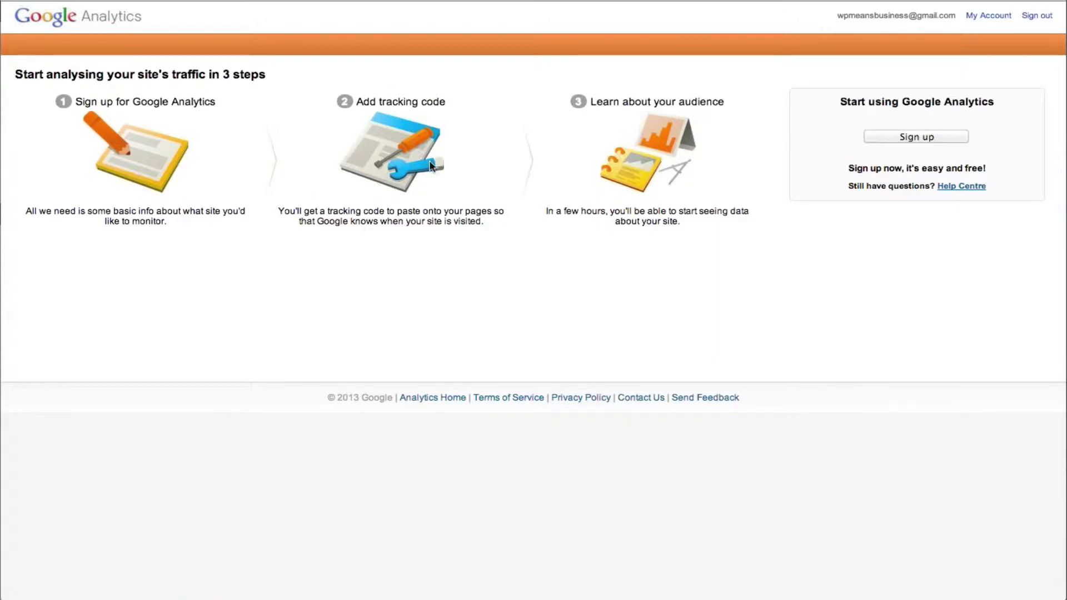
Start the sign-up form with website name 'Demo Site' and URL wp.watchthedemo.co.uk
click(926, 142)
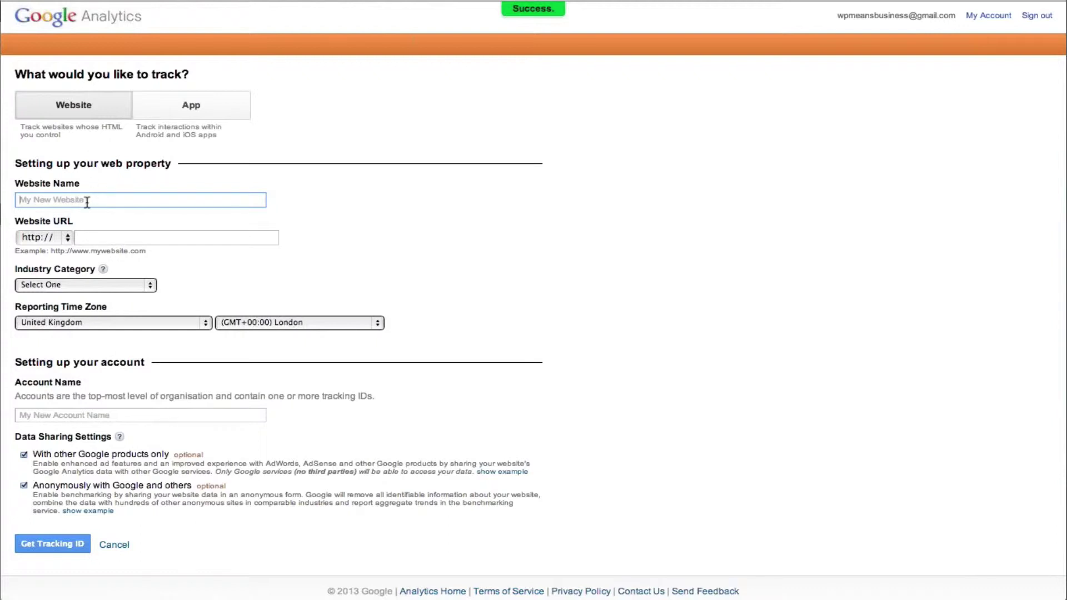
text(wp.watchthedemo.co.uk)
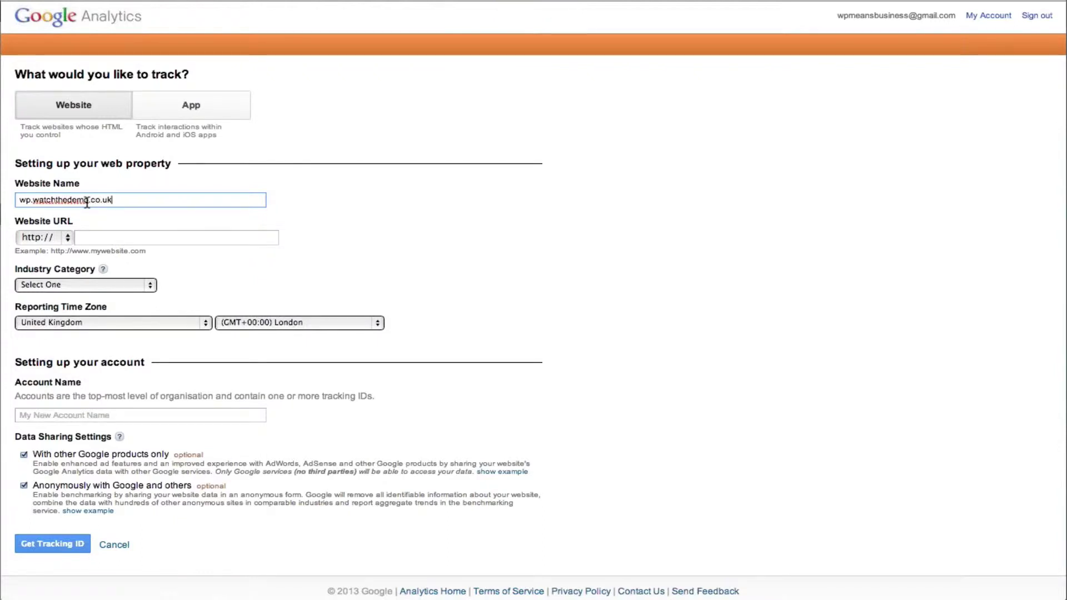
key(Tab)
double_click(92, 195)
key(super+c)
text(w)
key(BackSpace)
text(w)
key(BackSpace)
text(Demo Site)
click(106, 236)
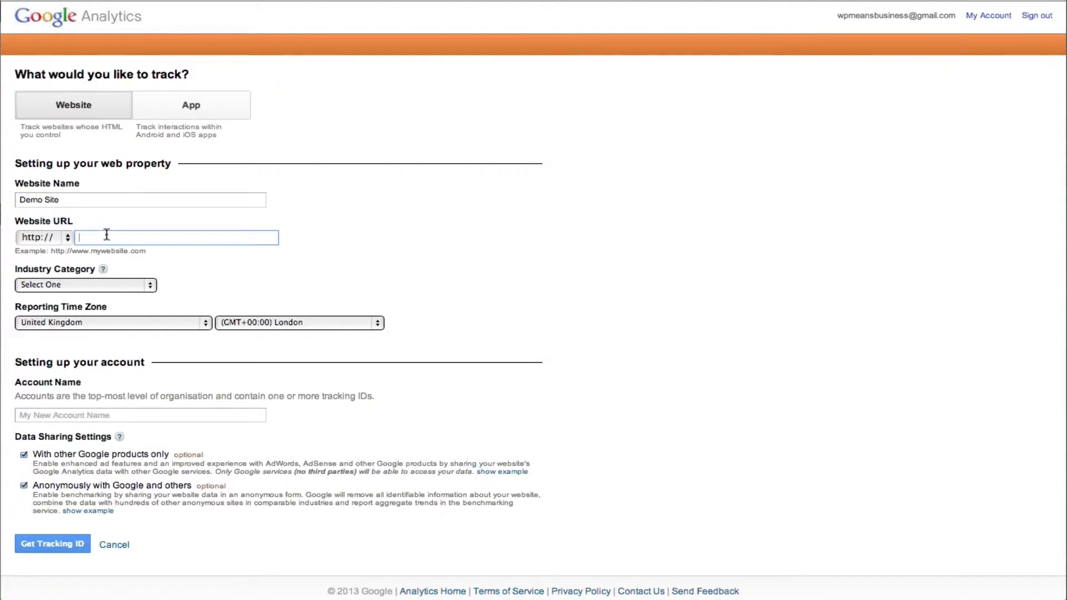
key(super+v)
Choose Technology as industry category, name the account 'WIB', and request a tracking ID
click(118, 285)
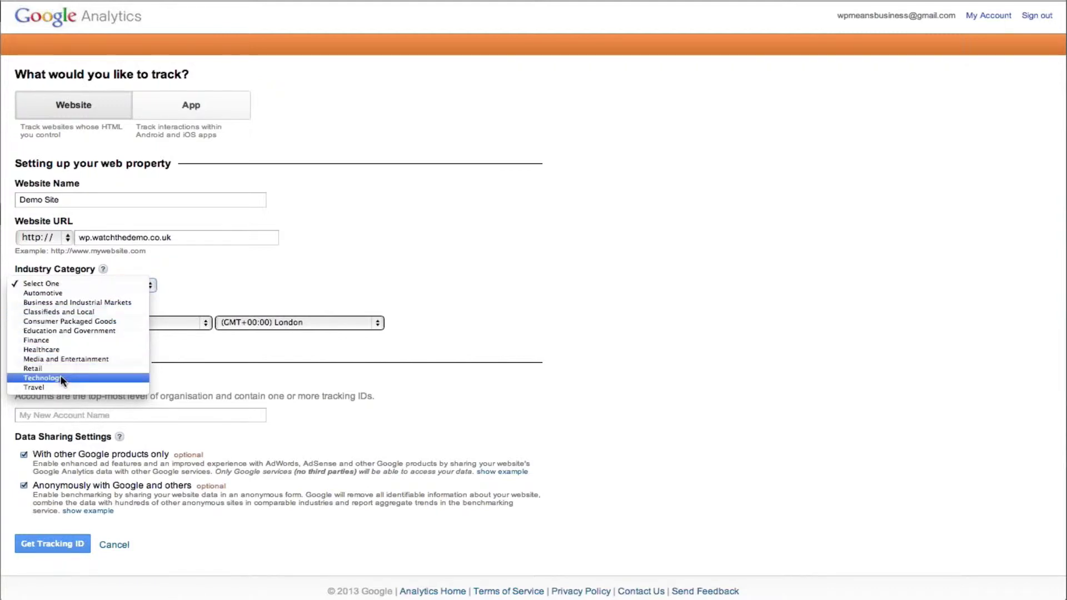
click(94, 378)
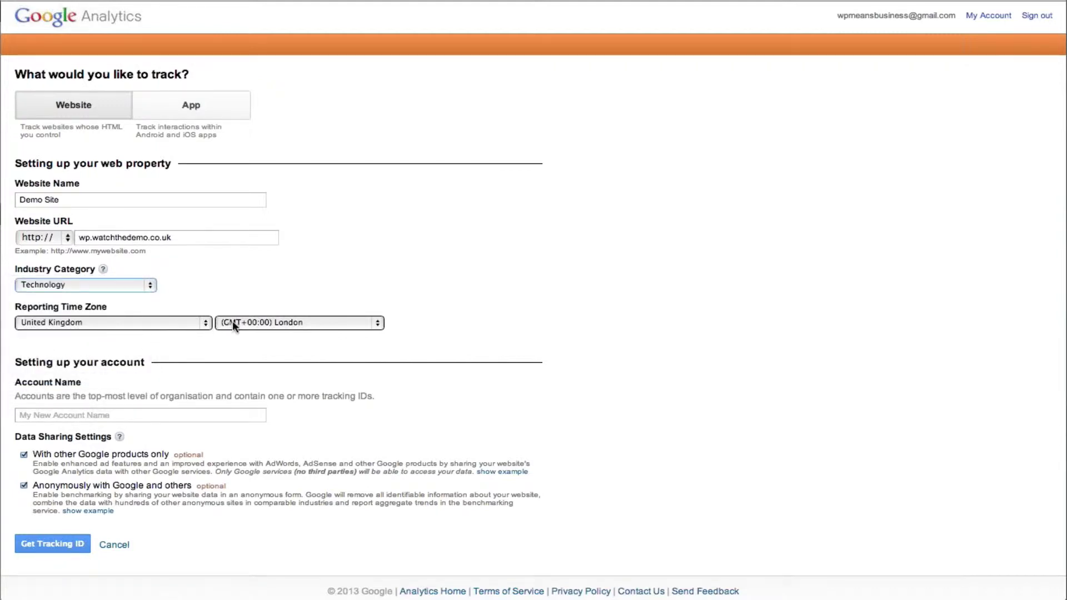
click(150, 412)
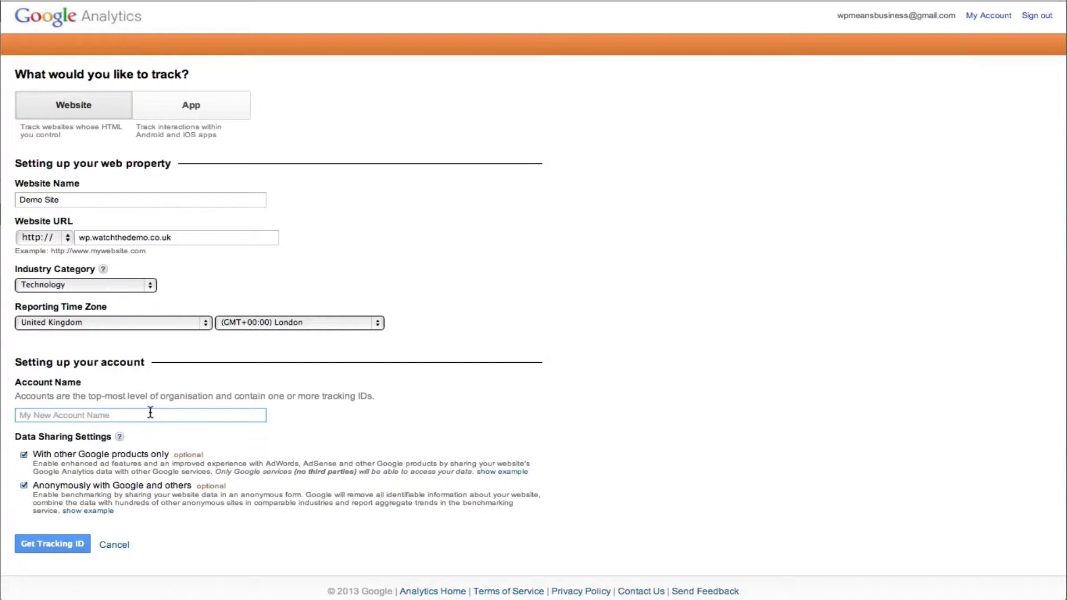
text(WIB)
click(70, 544)
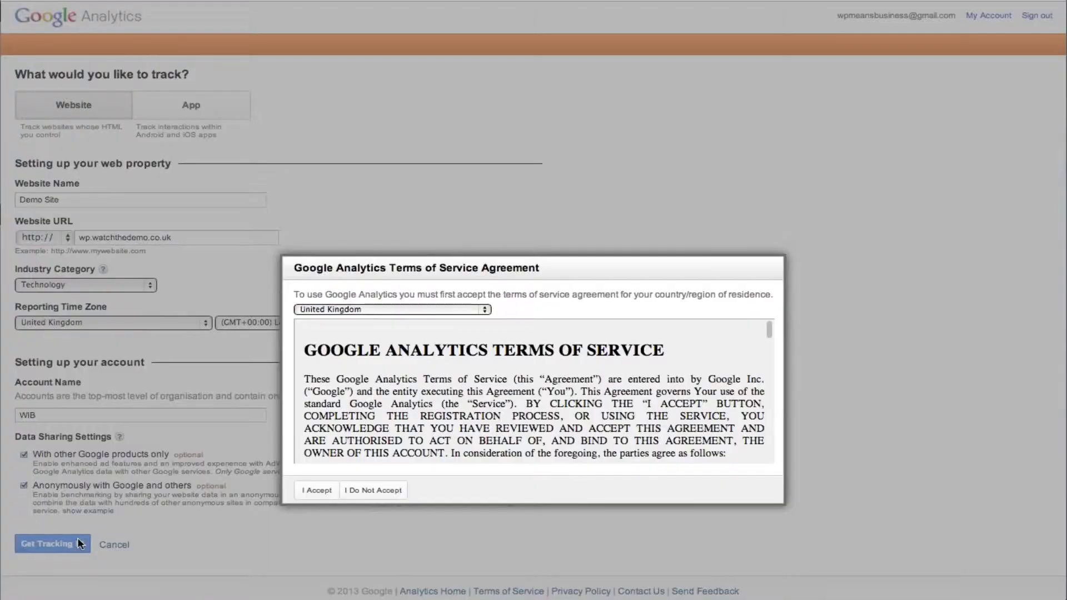
Accept the terms of service and select the Tracking ID UA-37870733-1 for copying
click(317, 490)
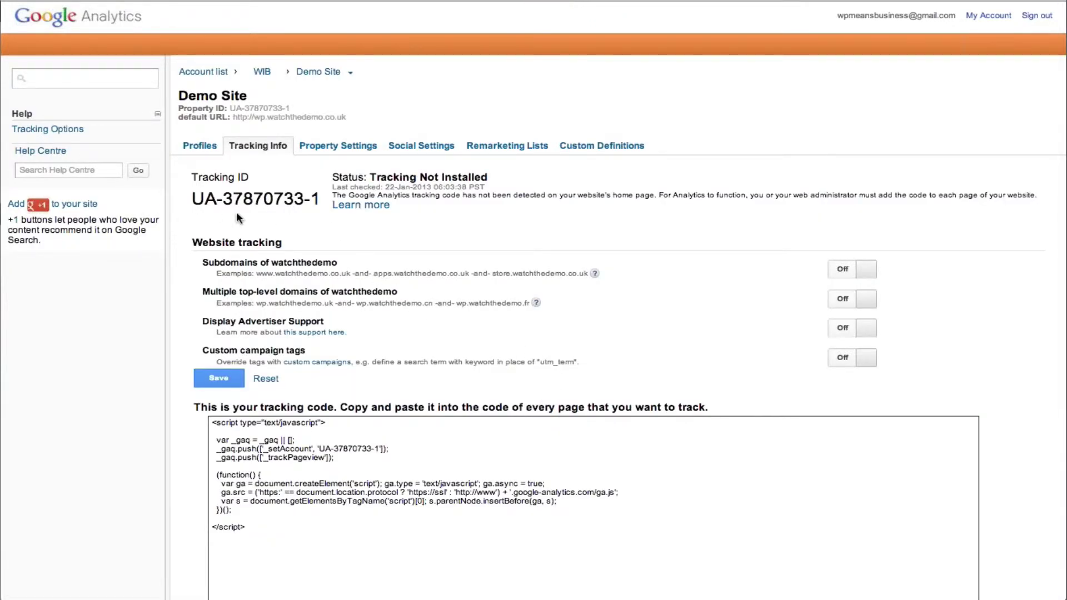
scroll(196, 201, right, 1)
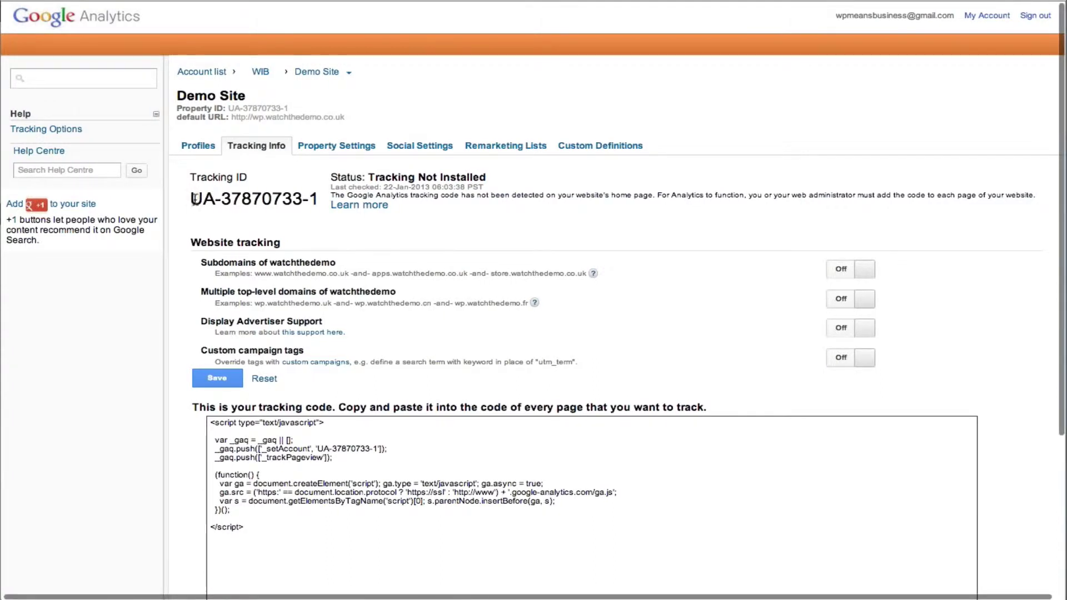
scroll(194, 200, down, 1)
drag(195, 200, 318, 203)
key(super+c)
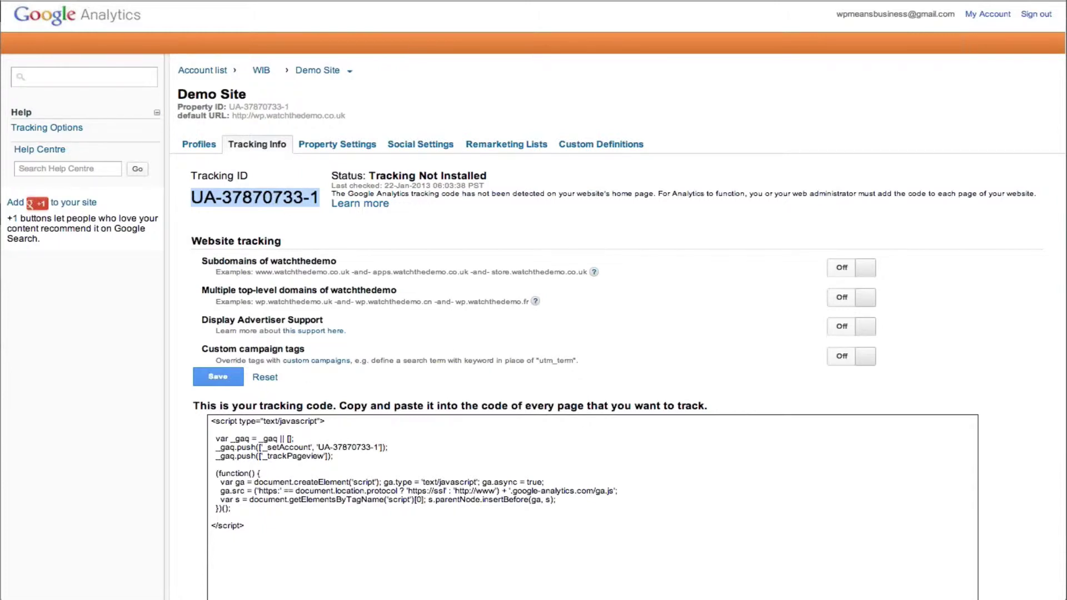
click(264, 517)
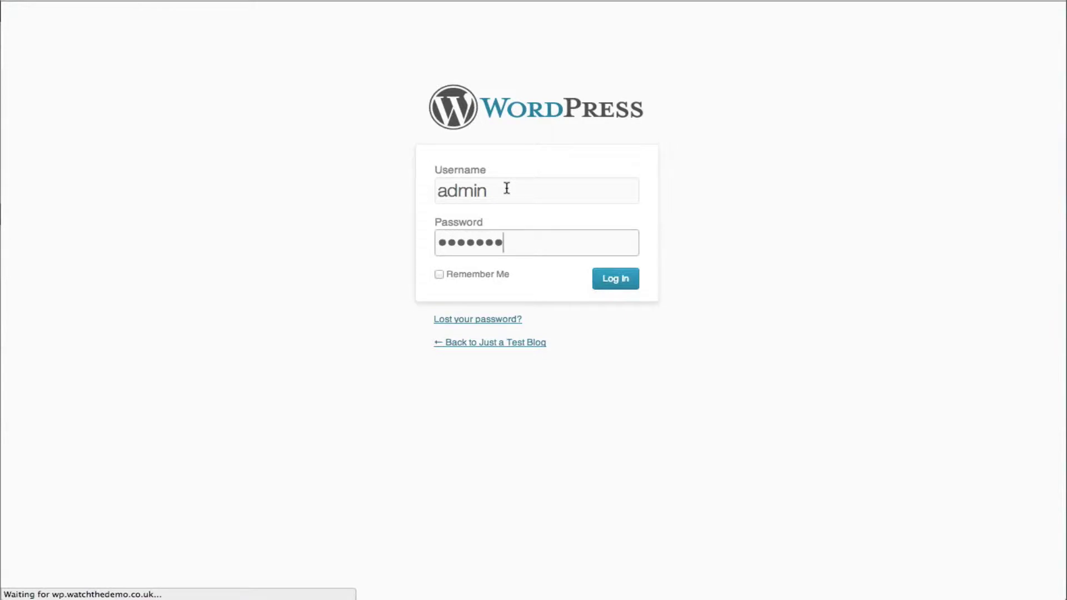
Log in to WordPress, activate Google Analytics for WordPress, and open its profile settings
key(Return)
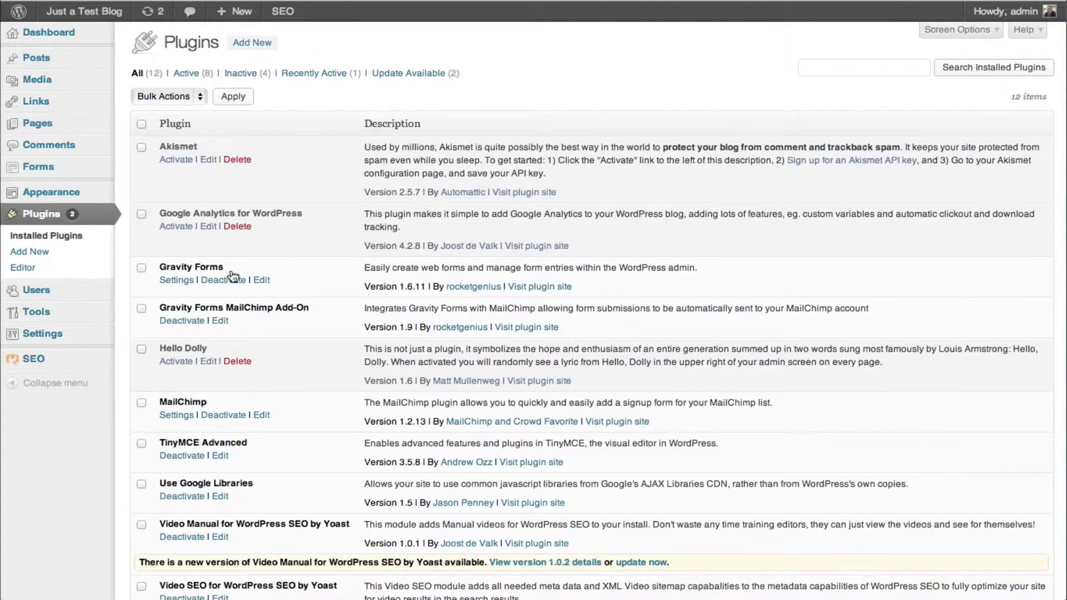
click(176, 226)
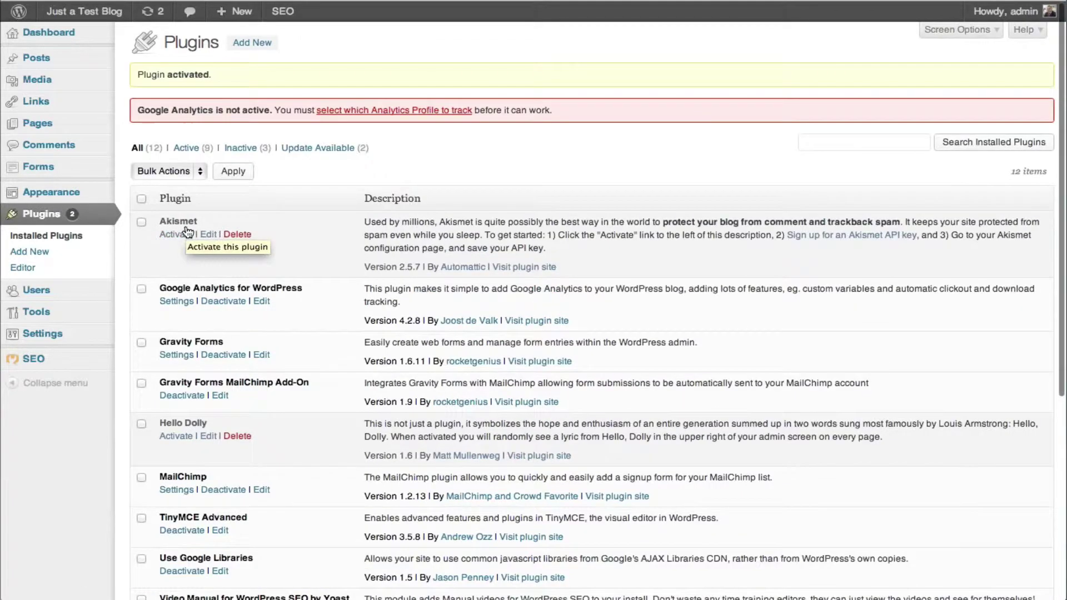
click(358, 111)
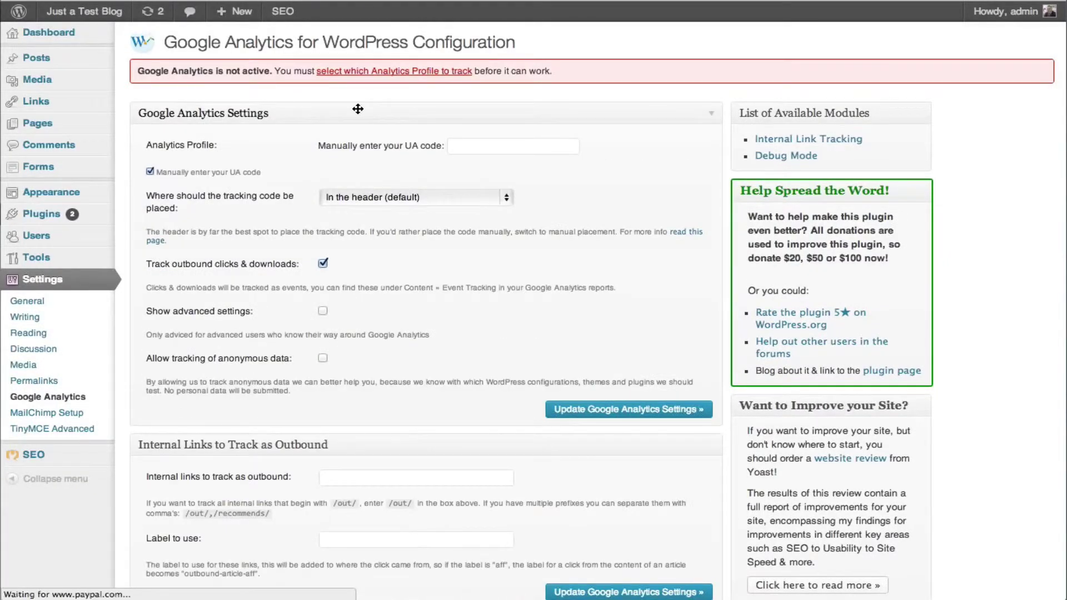
click(462, 146)
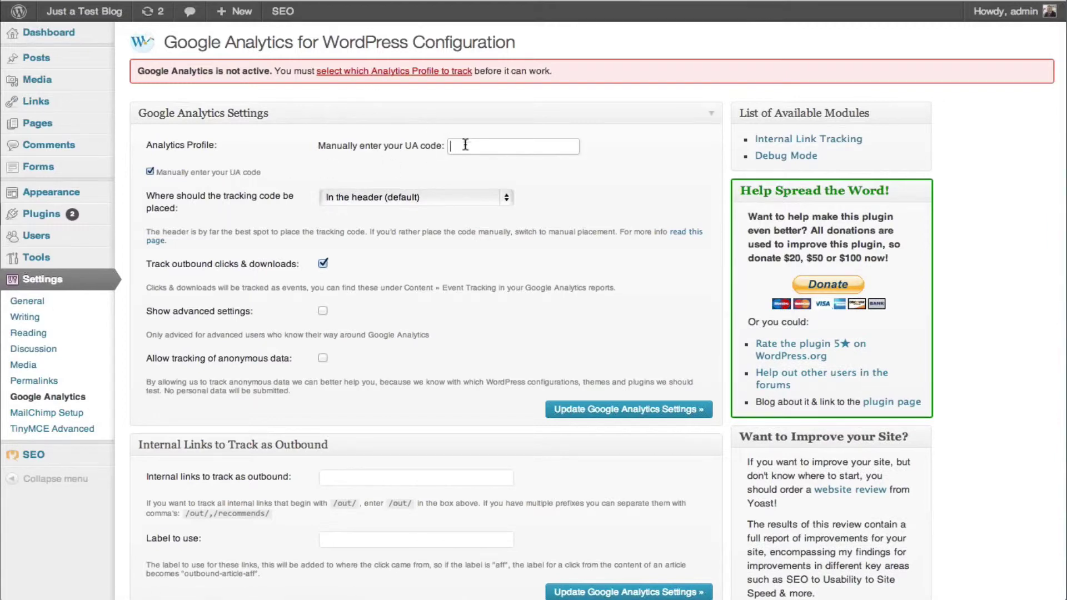
key(super+v)
key(super+z)
key(super+Tab)
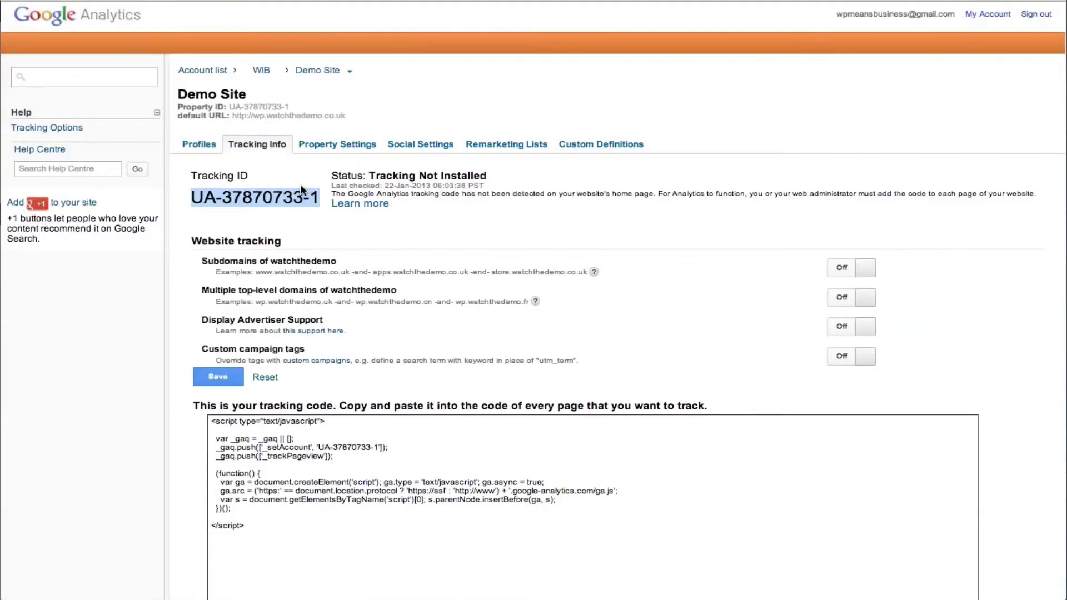
key(super+Tab)
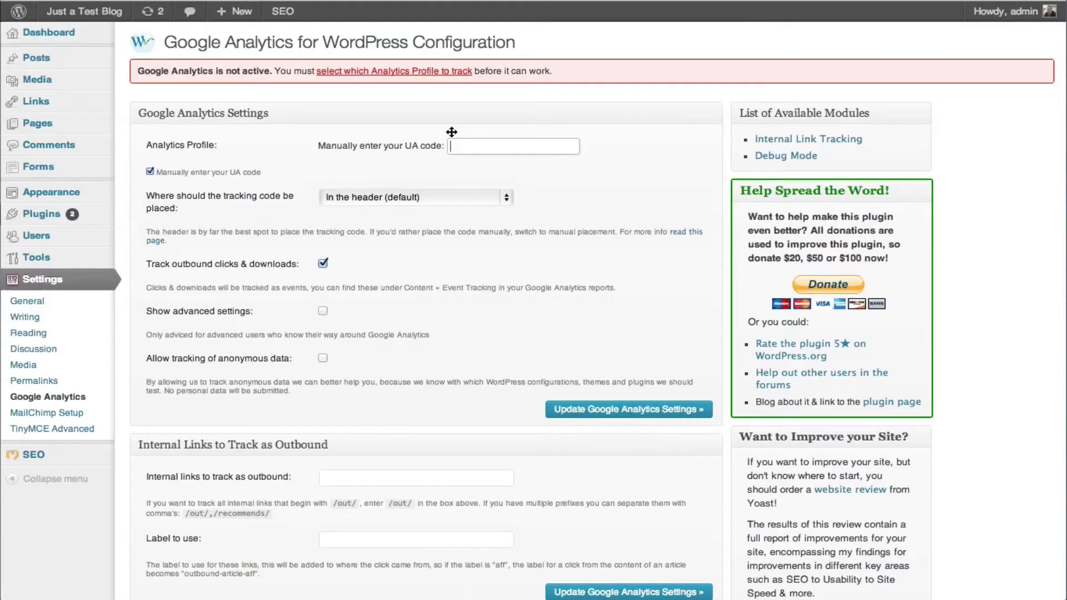
key(super+v)
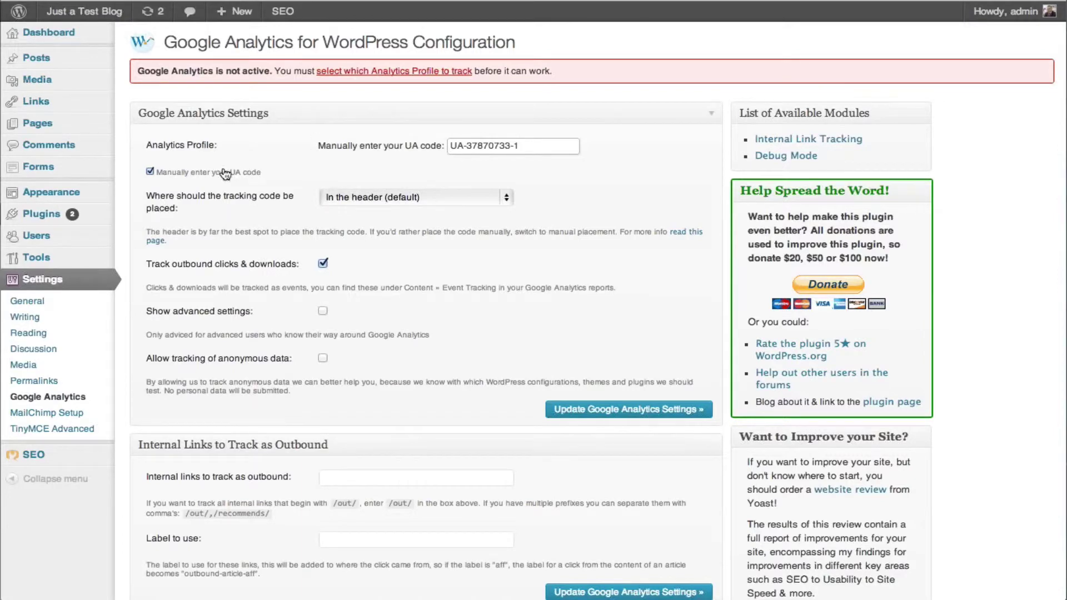
Authenticate the plugin with Google and grant it access to Google Analytics
click(226, 173)
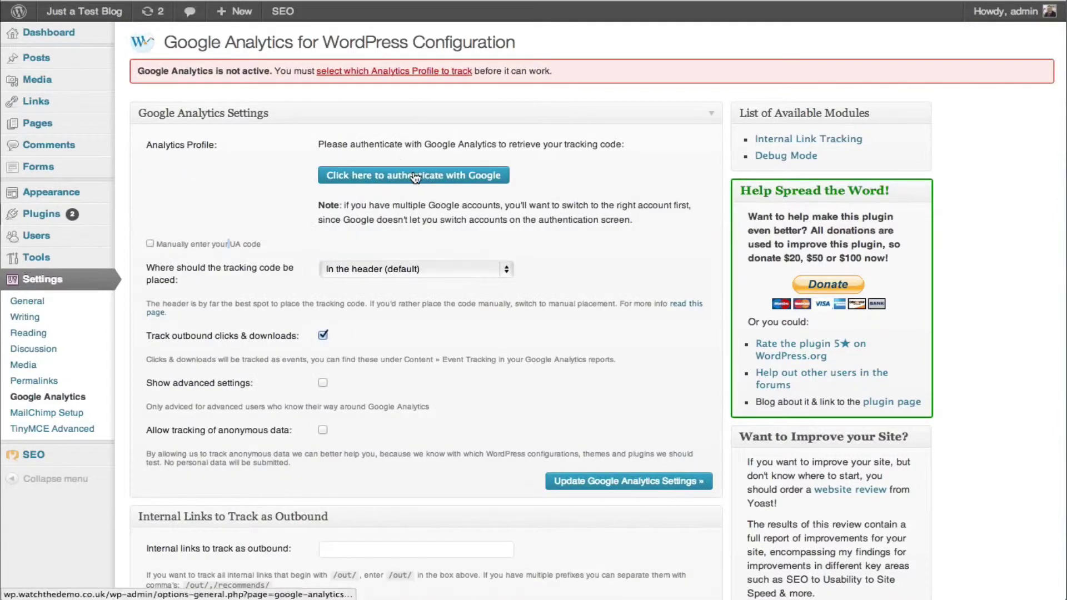
click(414, 176)
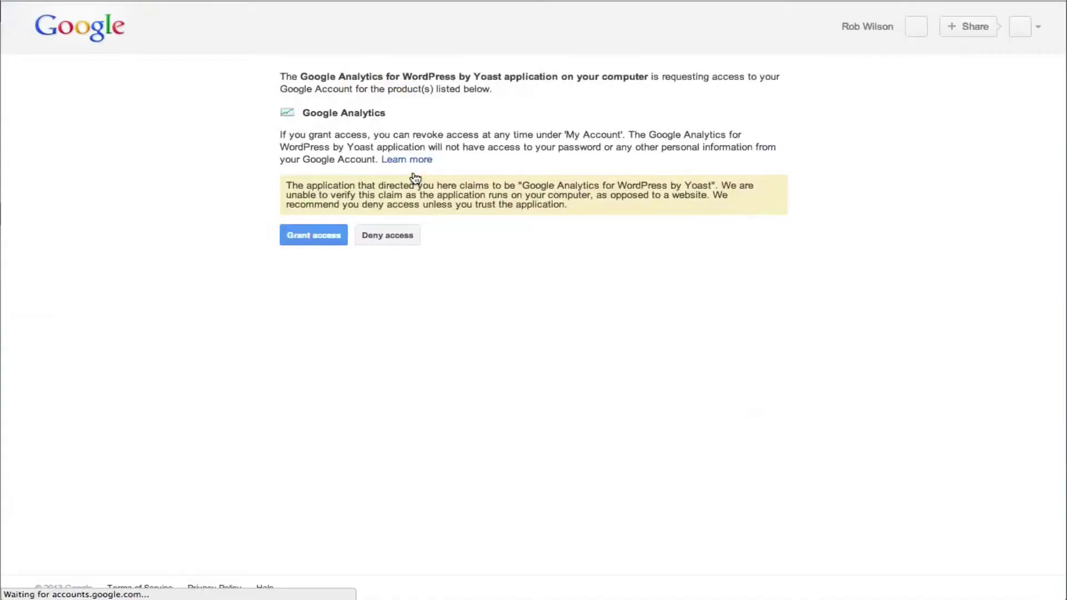
click(315, 230)
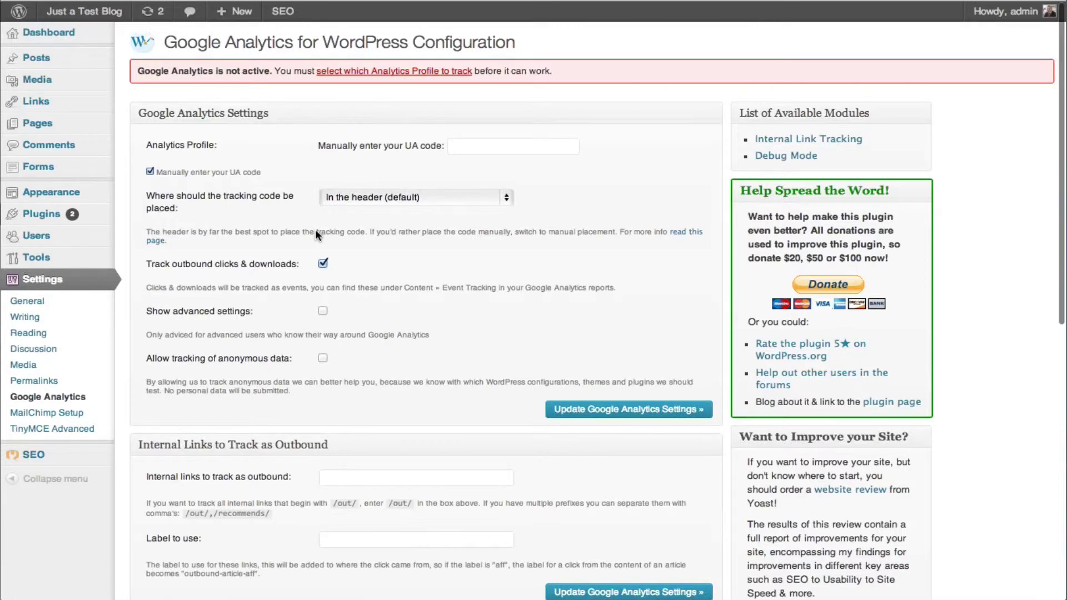
Paste UA-37870733-1 into the UA code field again and review the settings below
click(479, 143)
key(super+v)
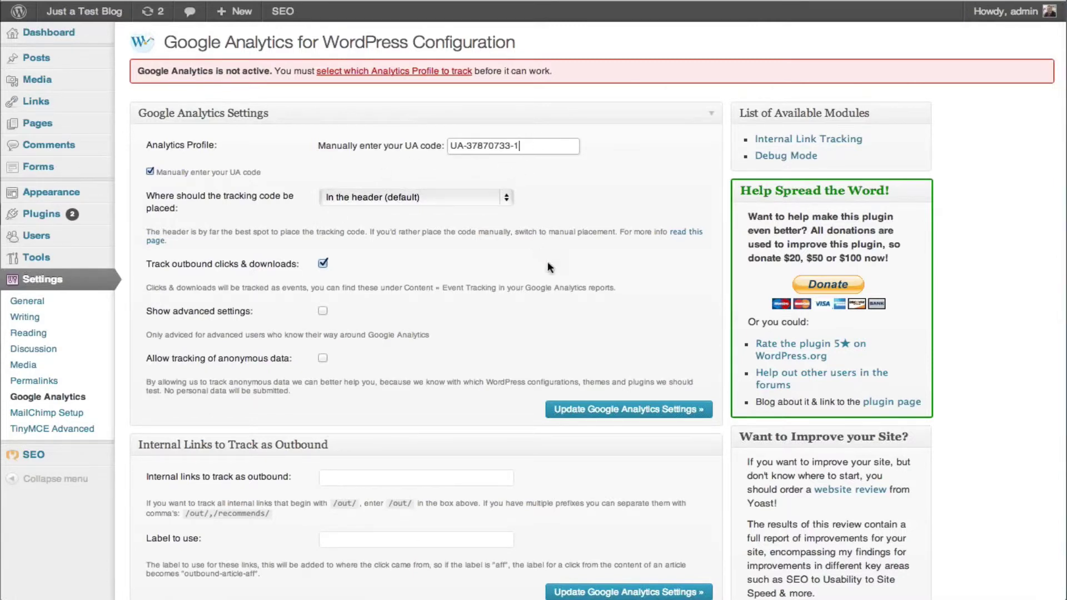
scroll(457, 321, down, 3)
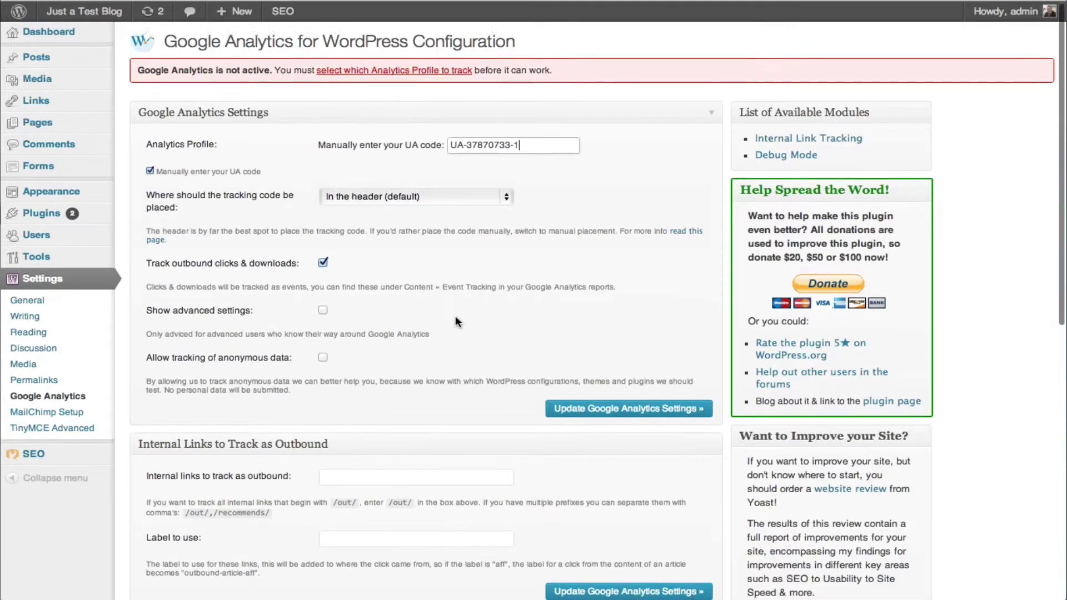
scroll(365, 260, down, 8)
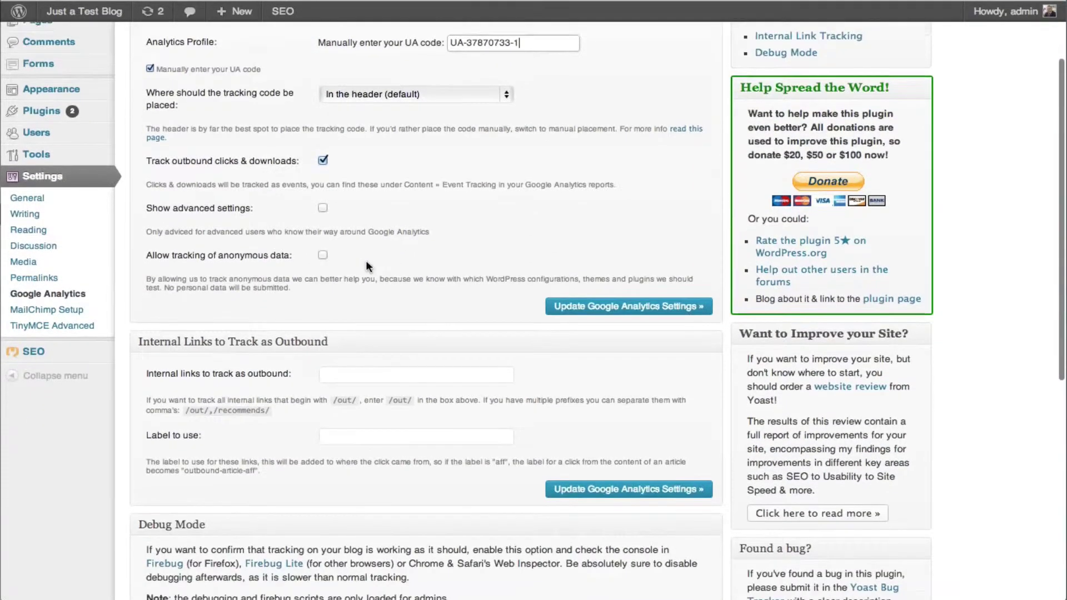
scroll(367, 263, down, 1)
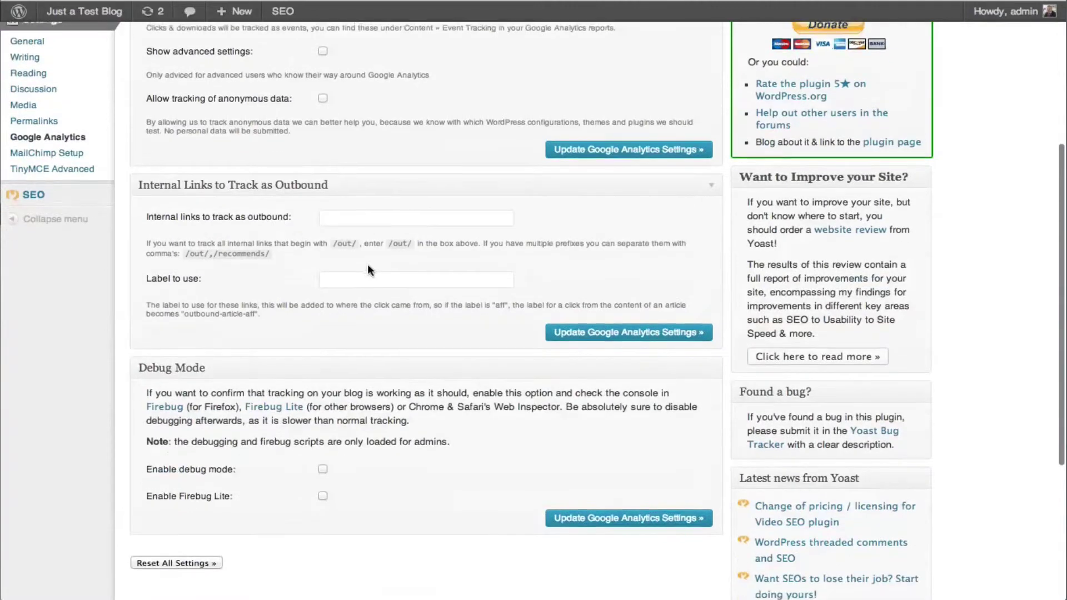
scroll(368, 264, up, 4)
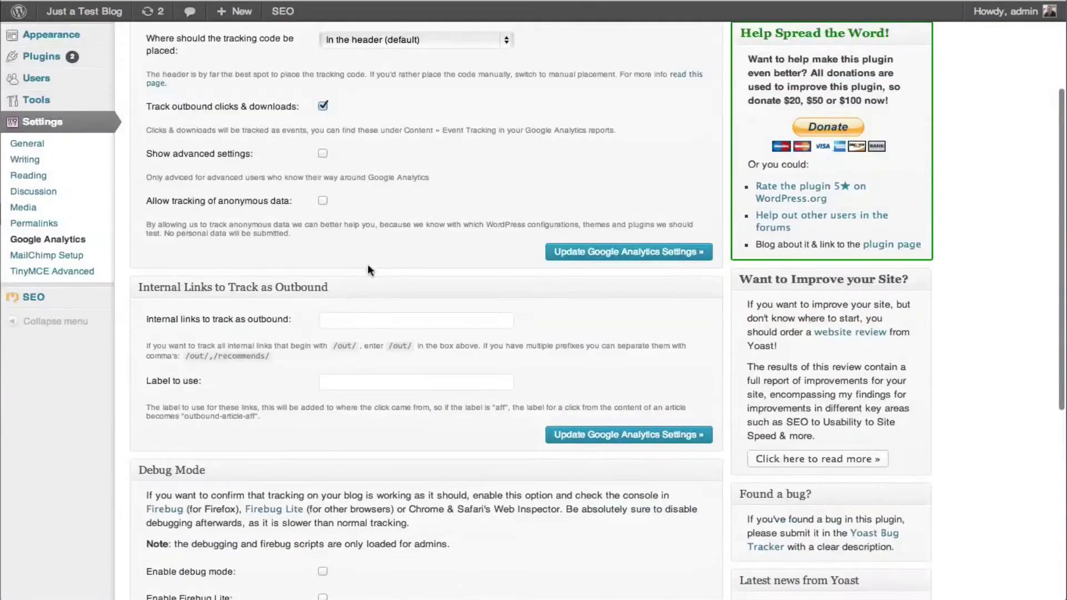
Tick 'Show advanced settings' and review the Custom Variables and Advanced Settings sections
click(323, 154)
scroll(402, 205, down, 9)
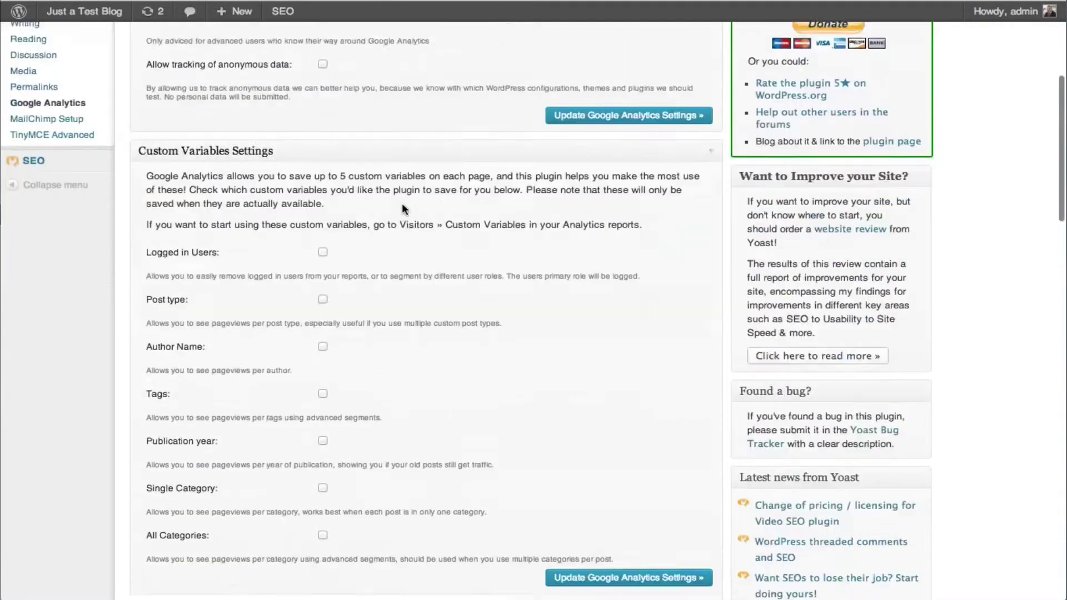
scroll(402, 205, down, 2)
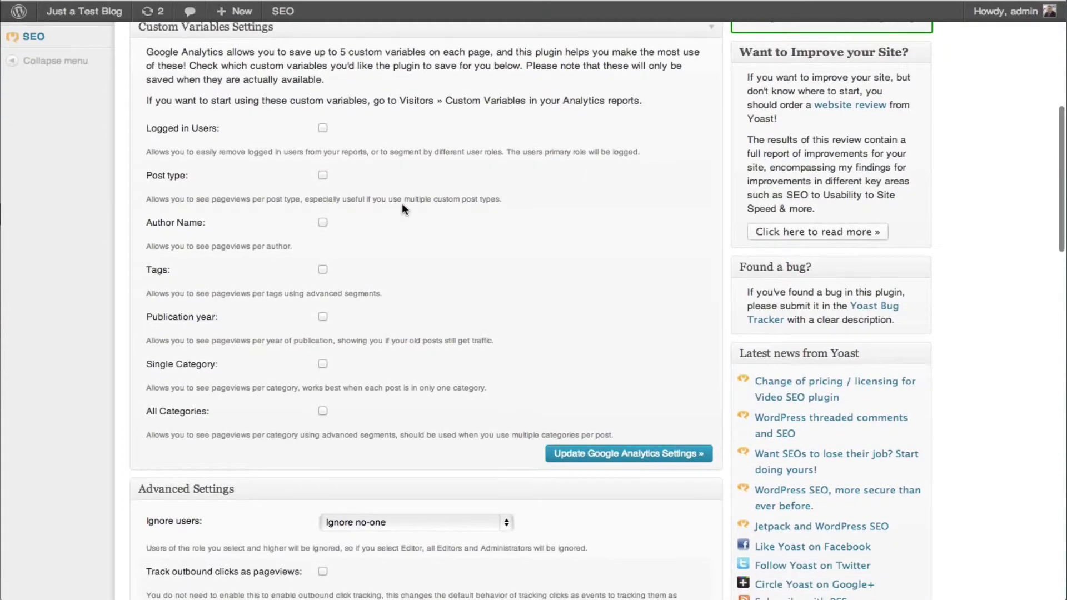
scroll(402, 206, down, 1)
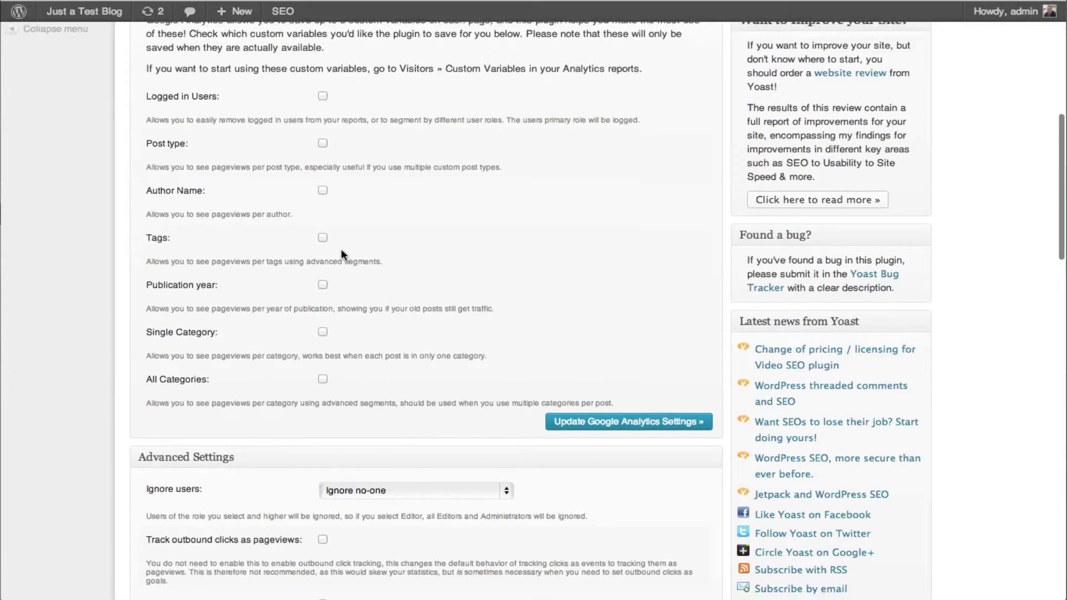
scroll(343, 255, down, 3)
scroll(381, 264, down, 7)
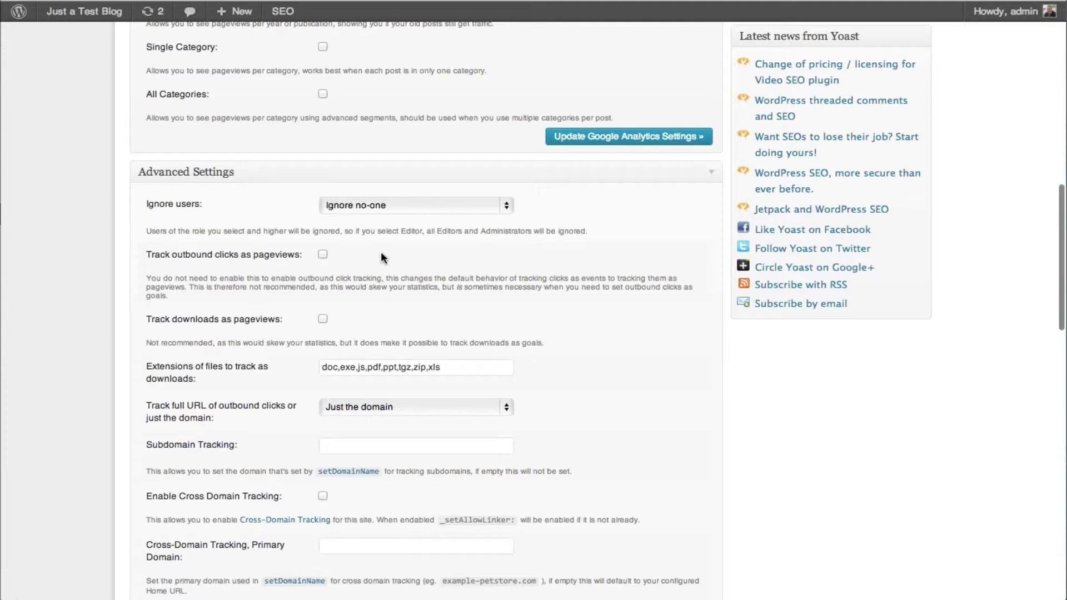
Set Ignore users to 'Subscriber (ignores all logged in users)'
scroll(381, 253, down, 1)
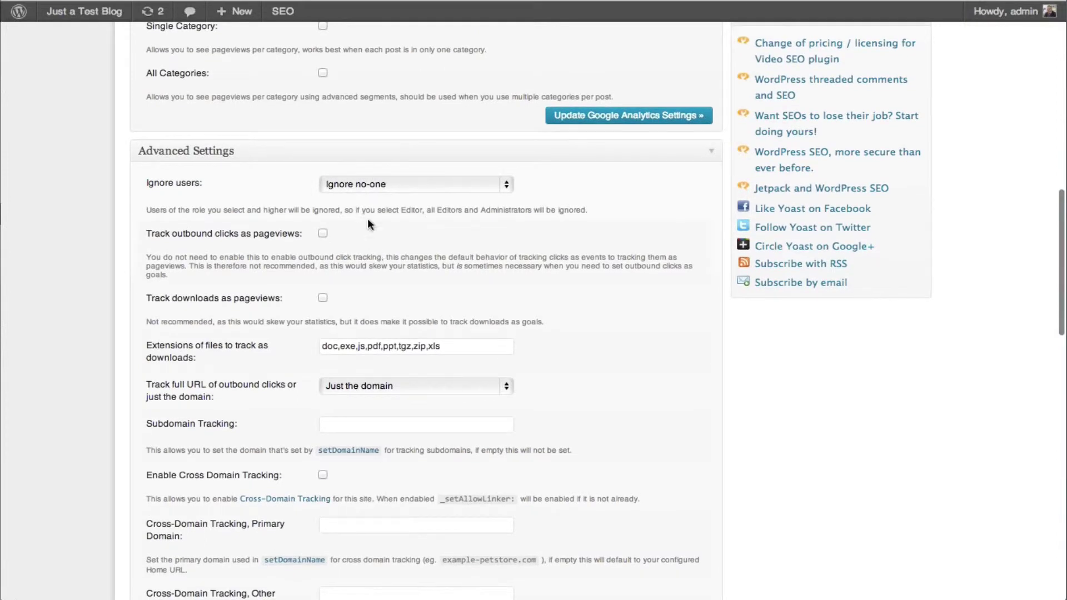
click(349, 186)
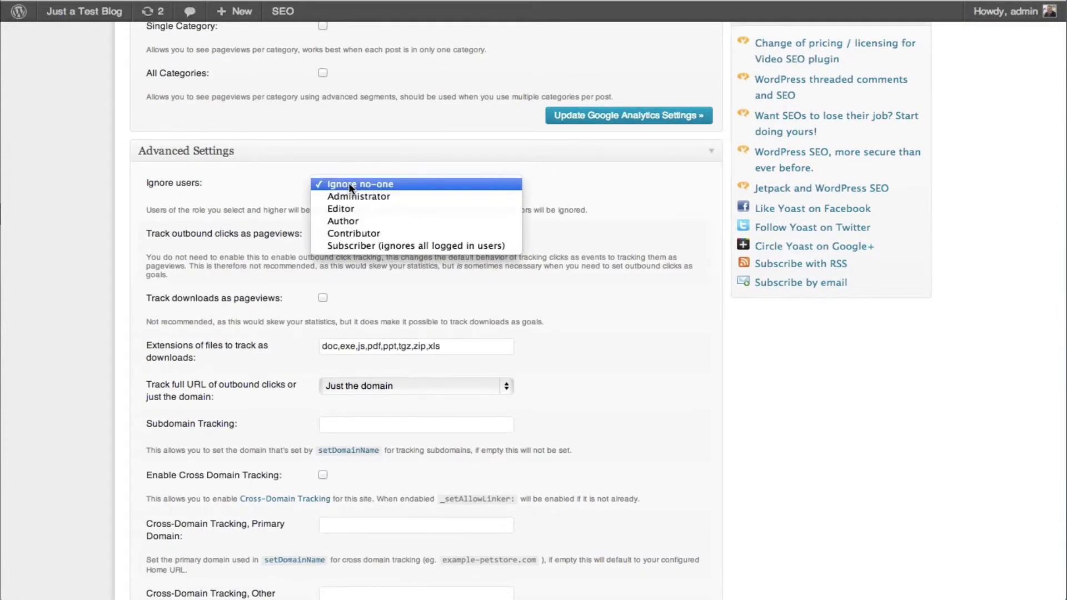
click(364, 247)
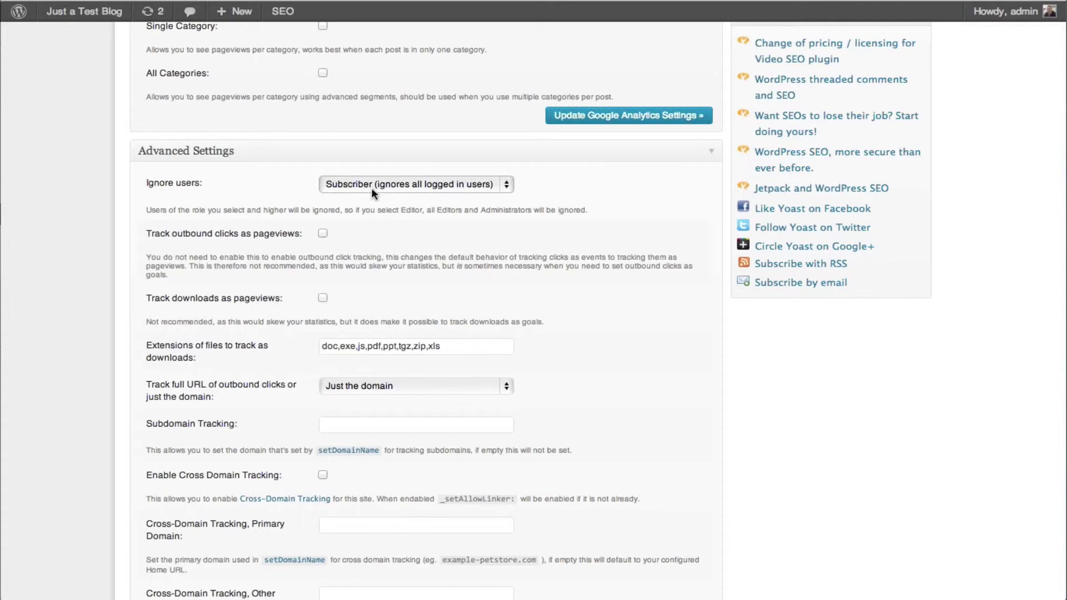
Review the remaining options and save with 'Update Google Analytics Settings'
scroll(357, 232, down, 5)
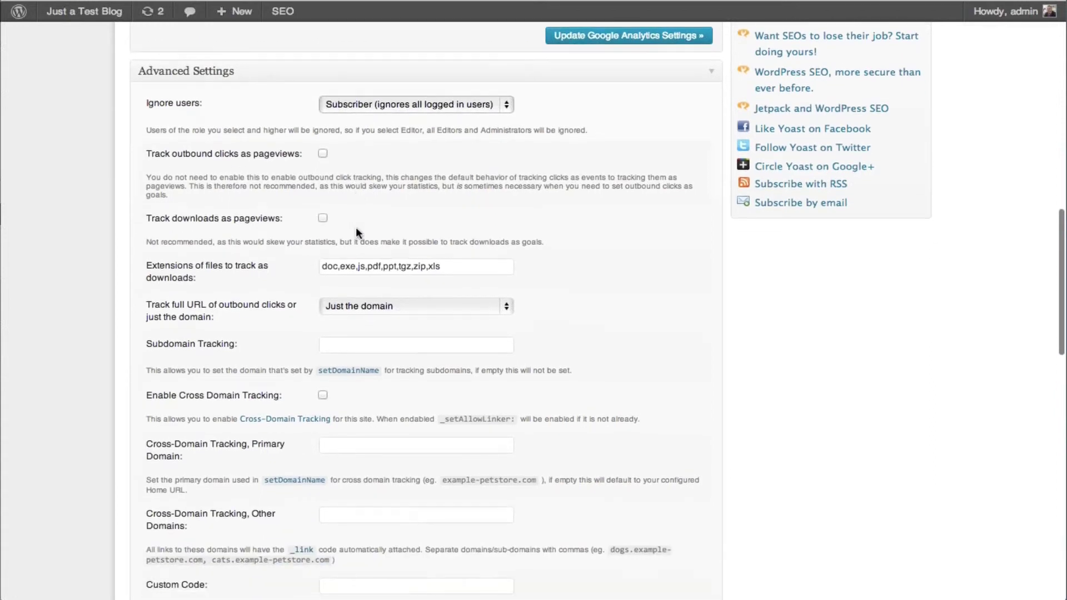
scroll(357, 232, down, 3)
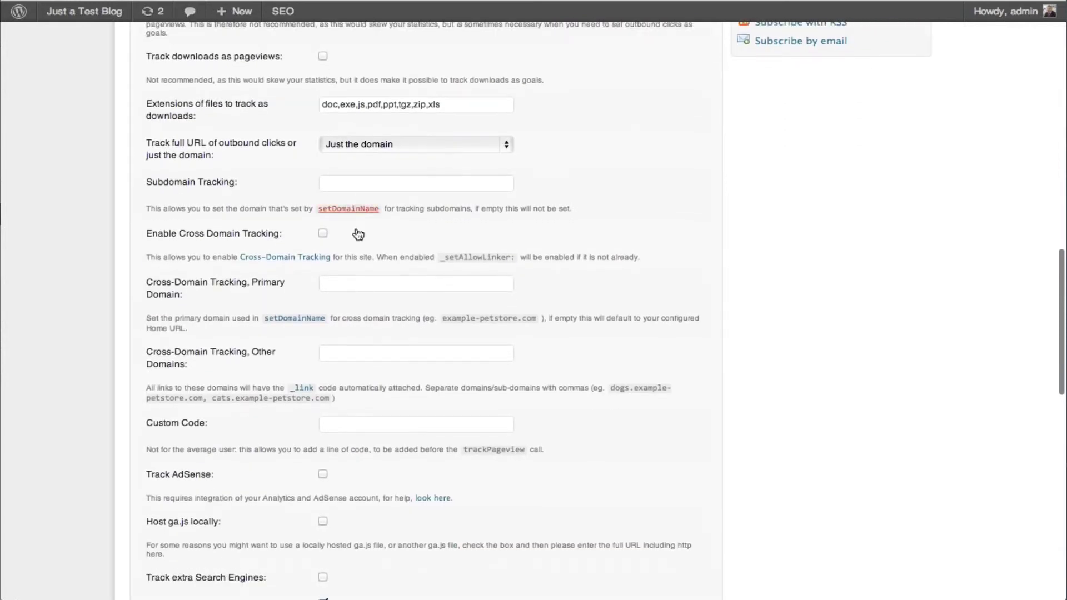
scroll(357, 228, down, 4)
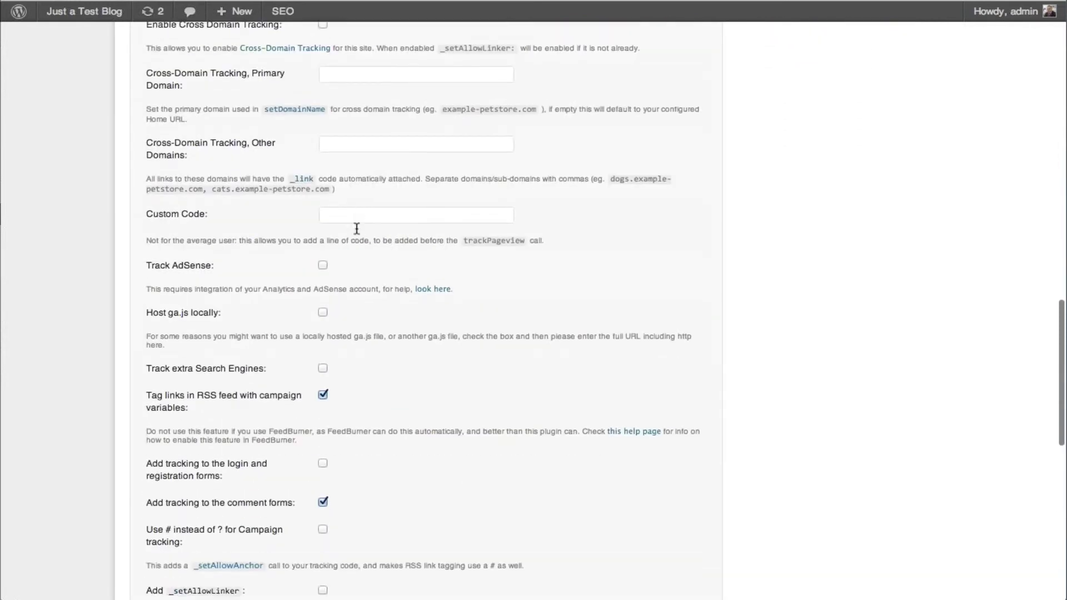
scroll(357, 228, down, 4)
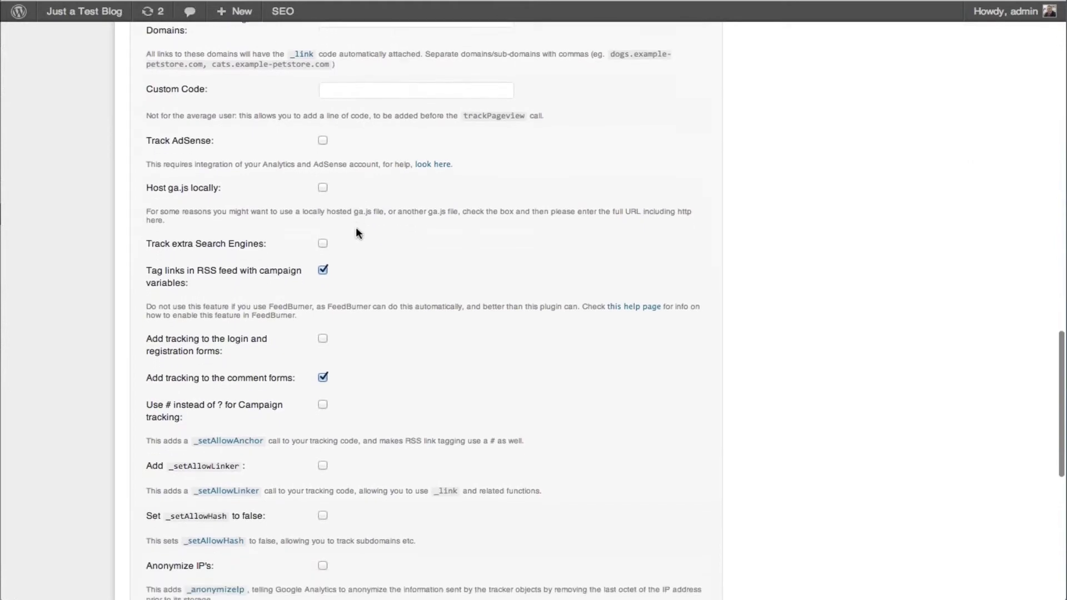
scroll(357, 228, down, 7)
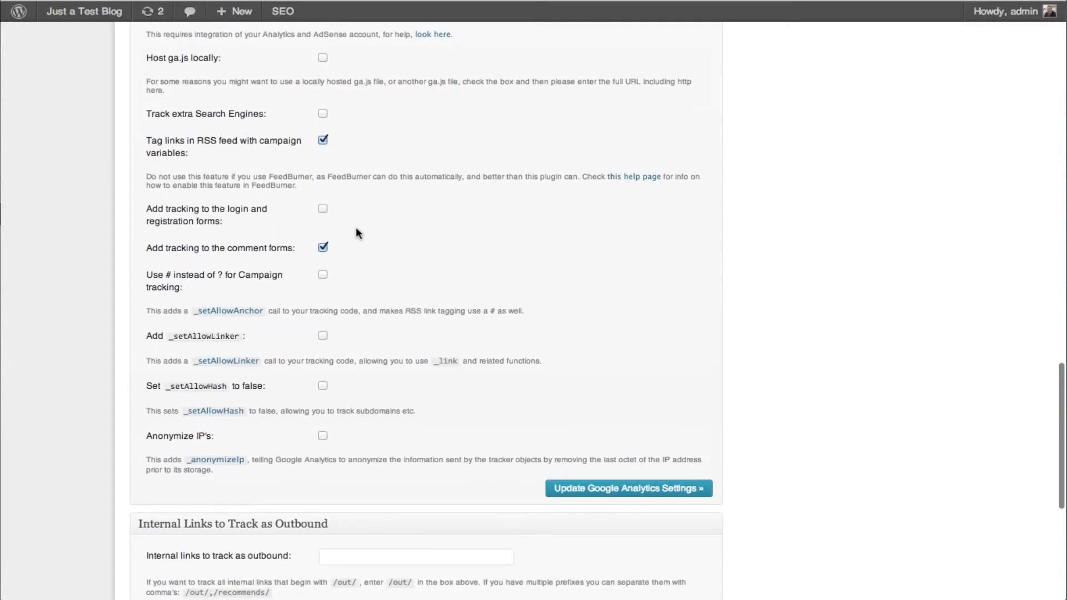
scroll(356, 232, up, 20)
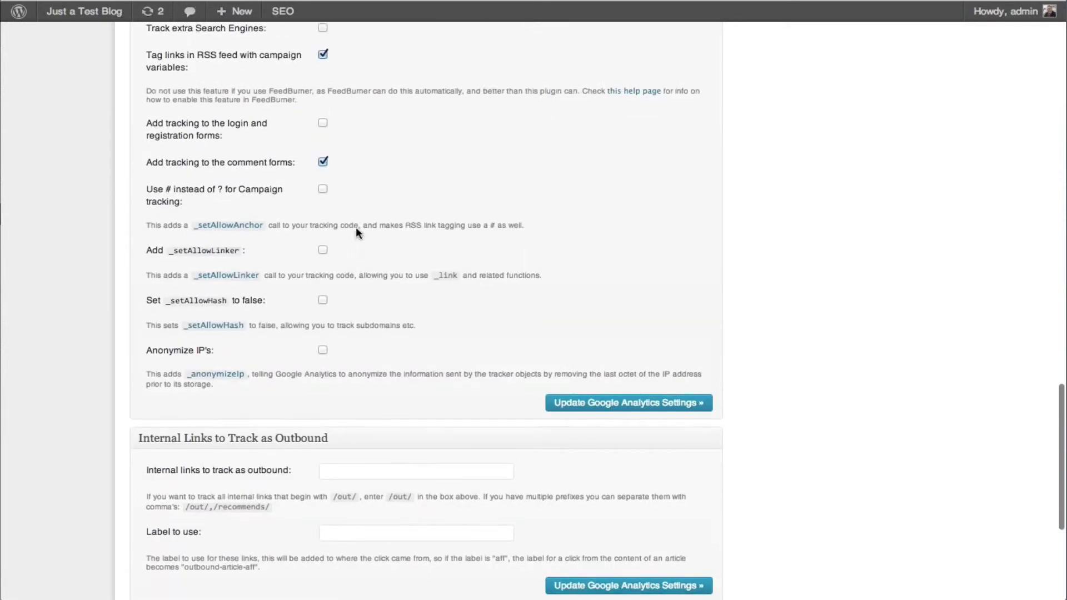
scroll(359, 233, up, 14)
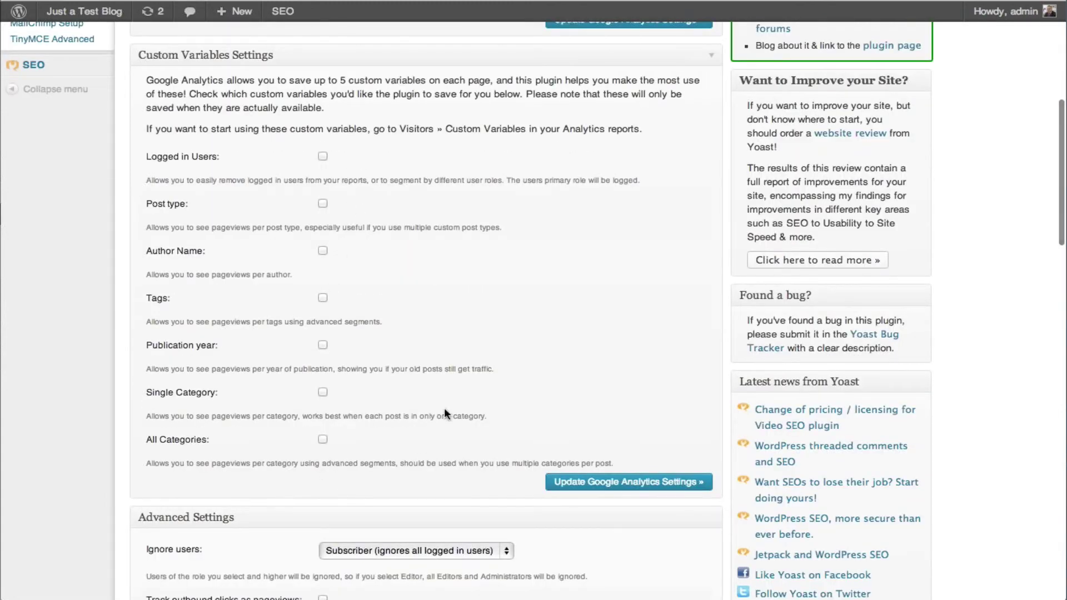
scroll(444, 412, down, 20)
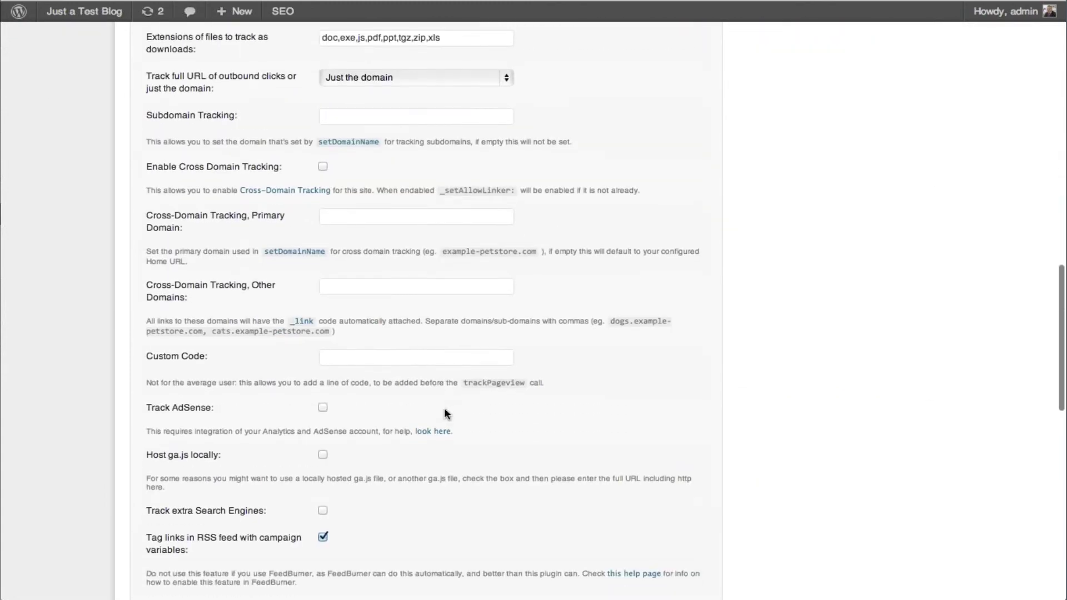
scroll(444, 412, down, 13)
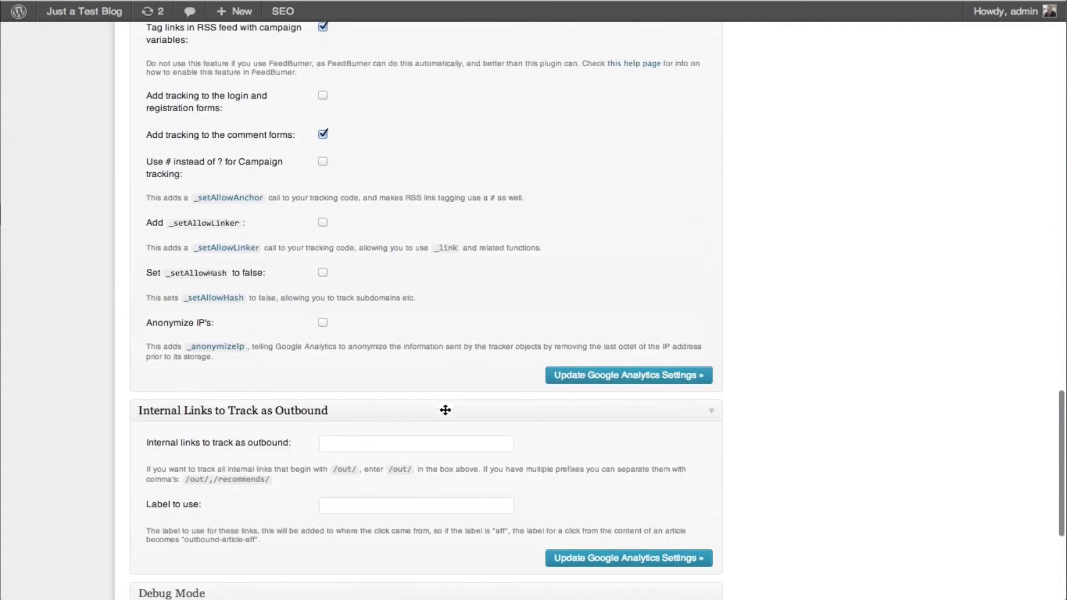
scroll(445, 410, down, 3)
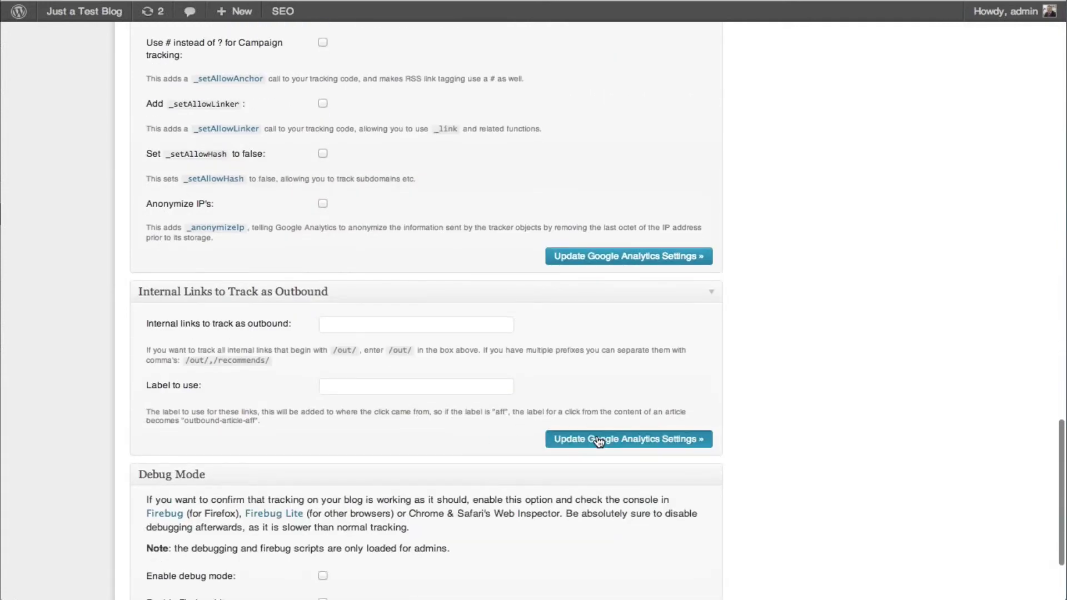
click(598, 440)
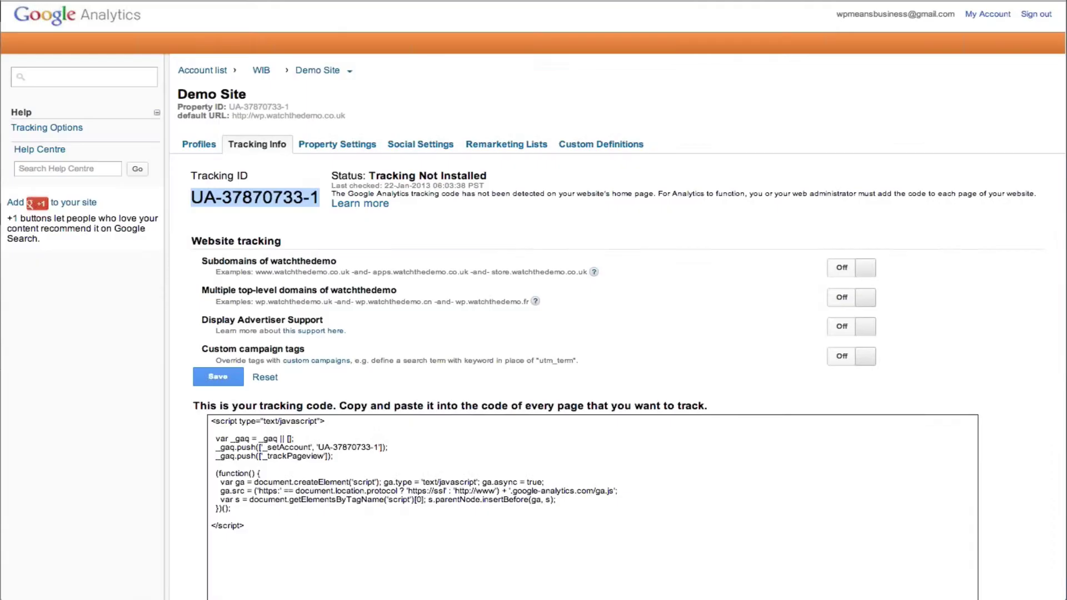
Save the Demo Site tracking settings, refresh Tracking Info, and confirm status reads Tracking Installed
click(220, 377)
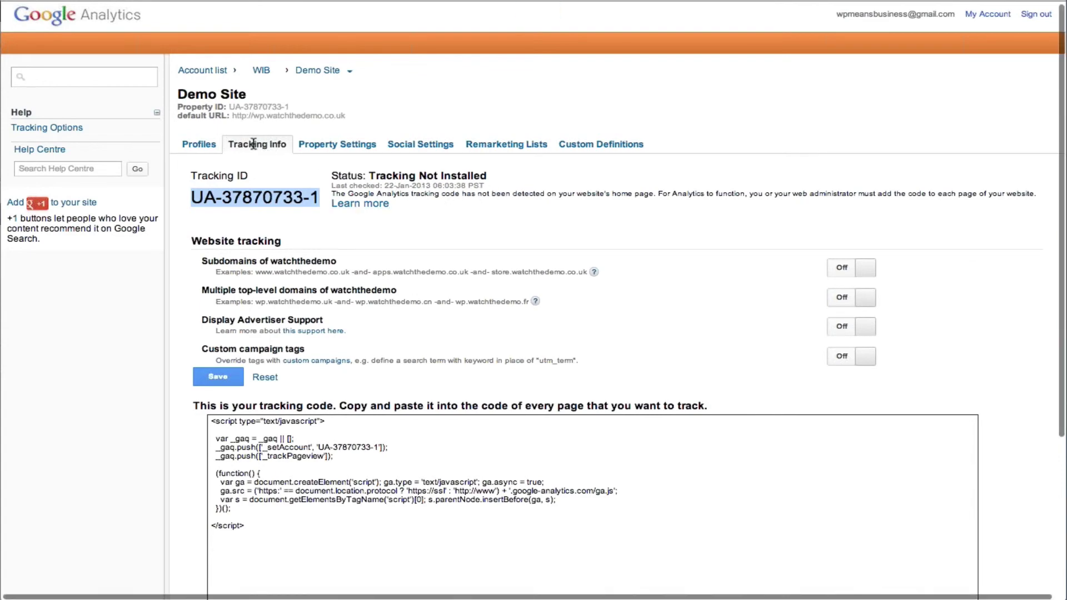
click(199, 144)
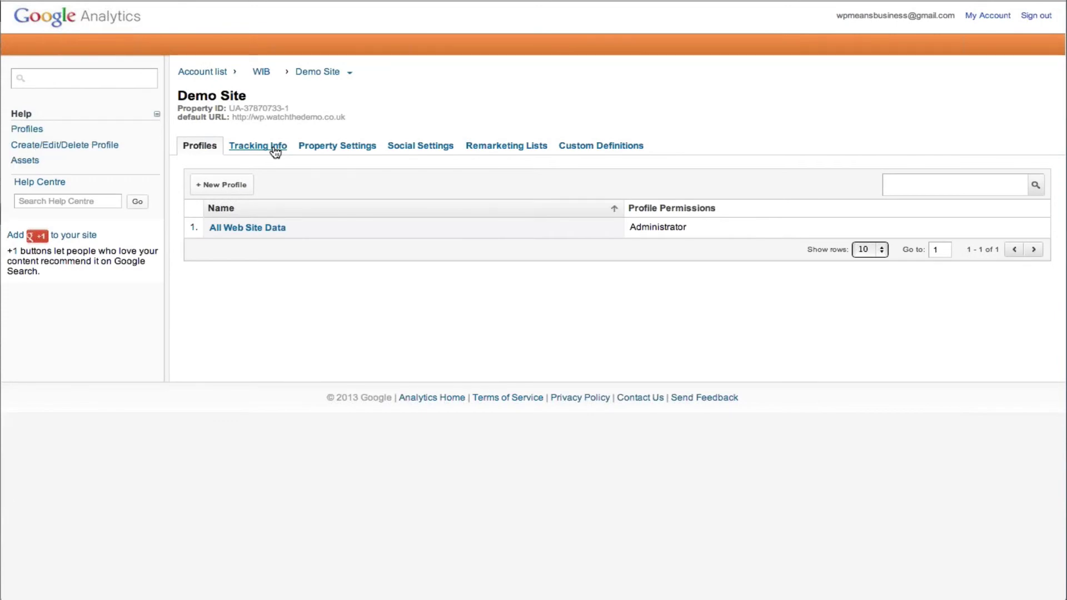
click(274, 149)
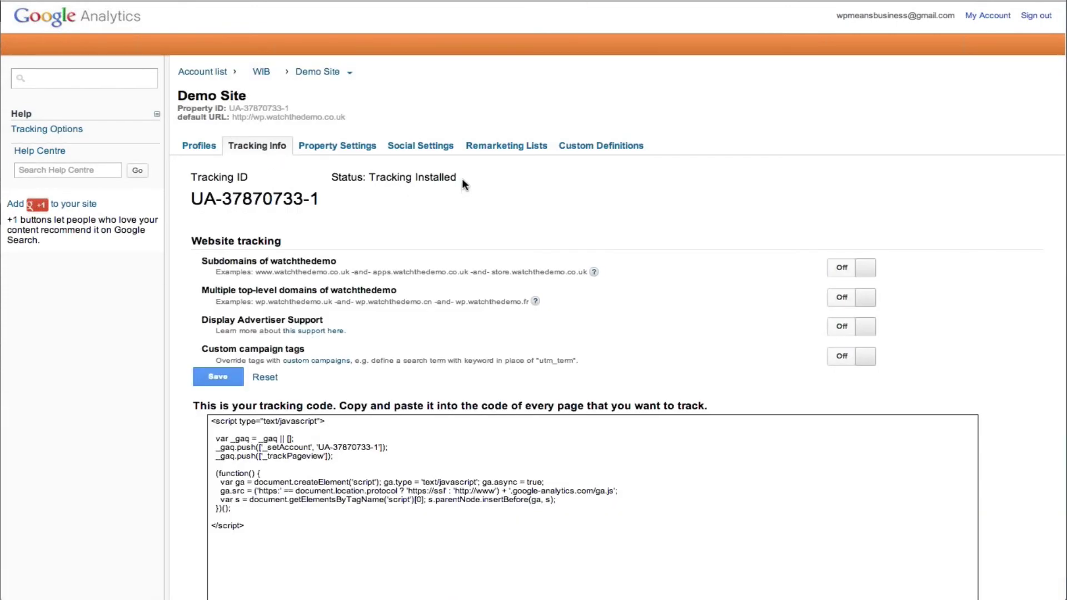
drag(460, 178, 371, 177)
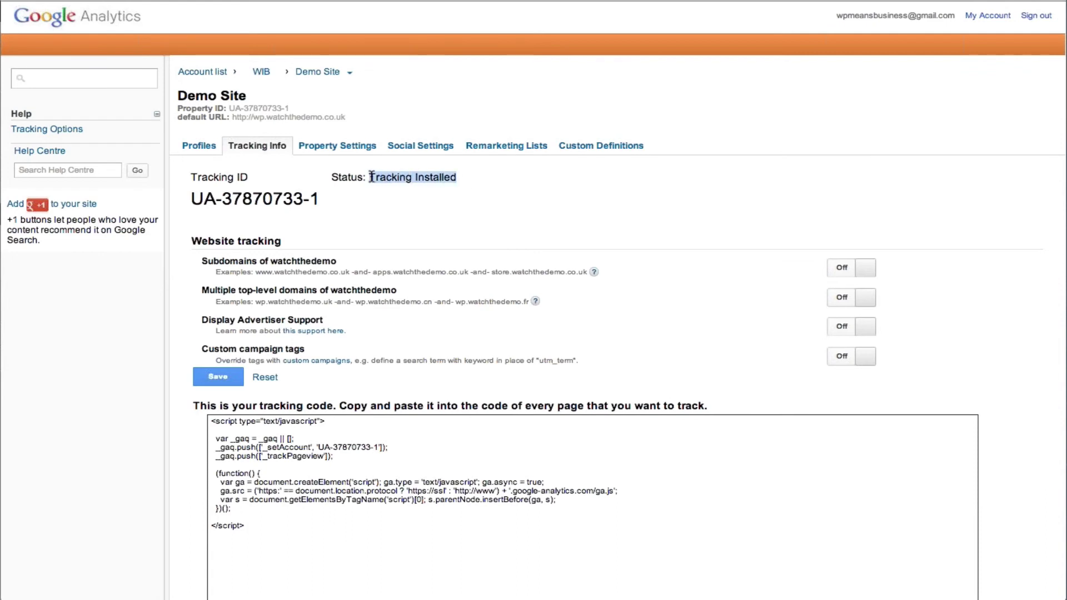